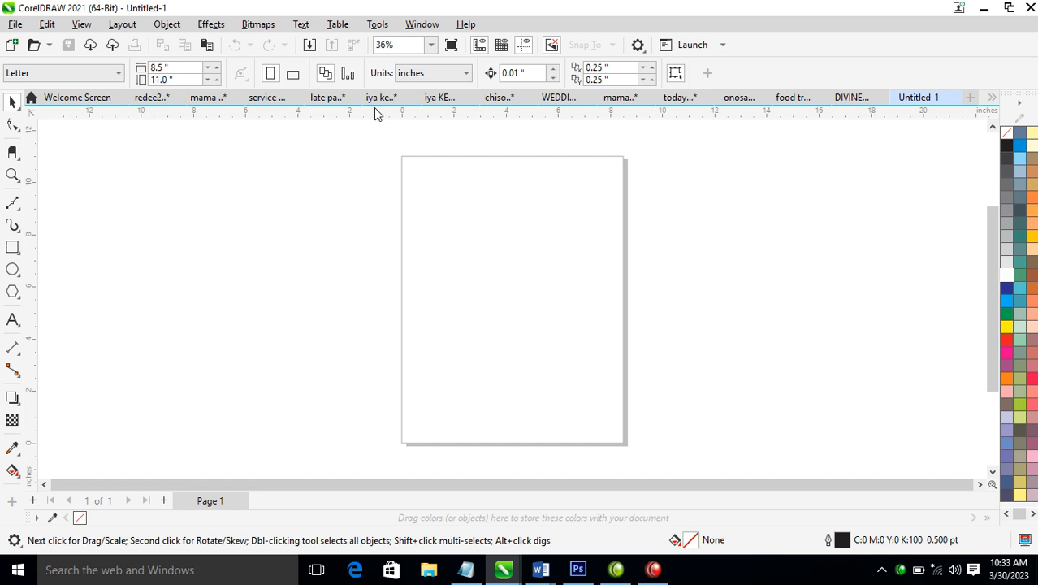
Draw a tall, thin vertical rectangle about 0.37 in wide and 5.13 in high on the page and fill it black
key(z)
drag(341, 206, 664, 404)
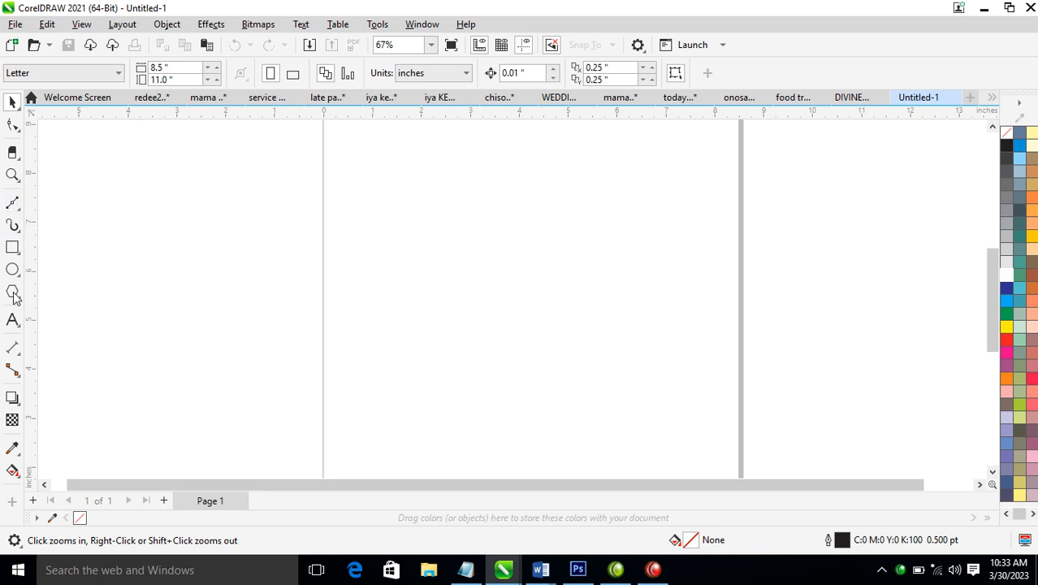
click(12, 248)
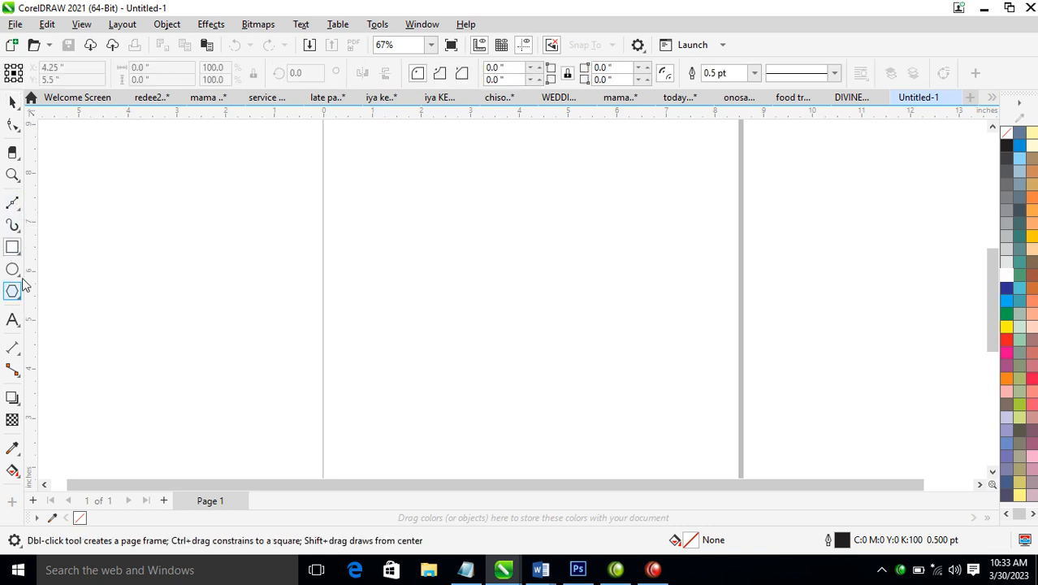
mouse_move(454, 143)
mouse_down()
mouse_move(496, 296)
mouse_move(474, 394)
mouse_up()
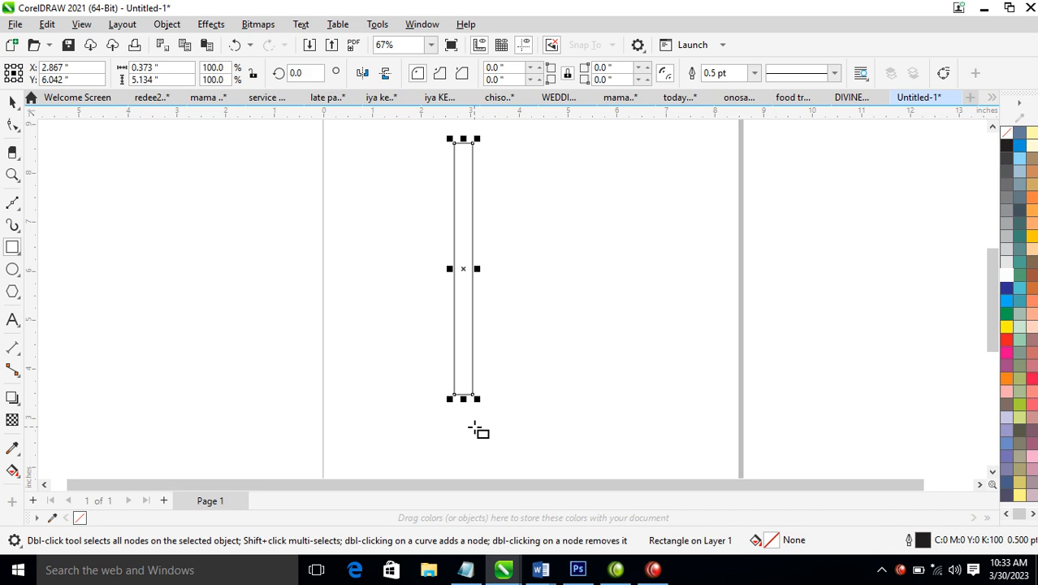
click(1007, 146)
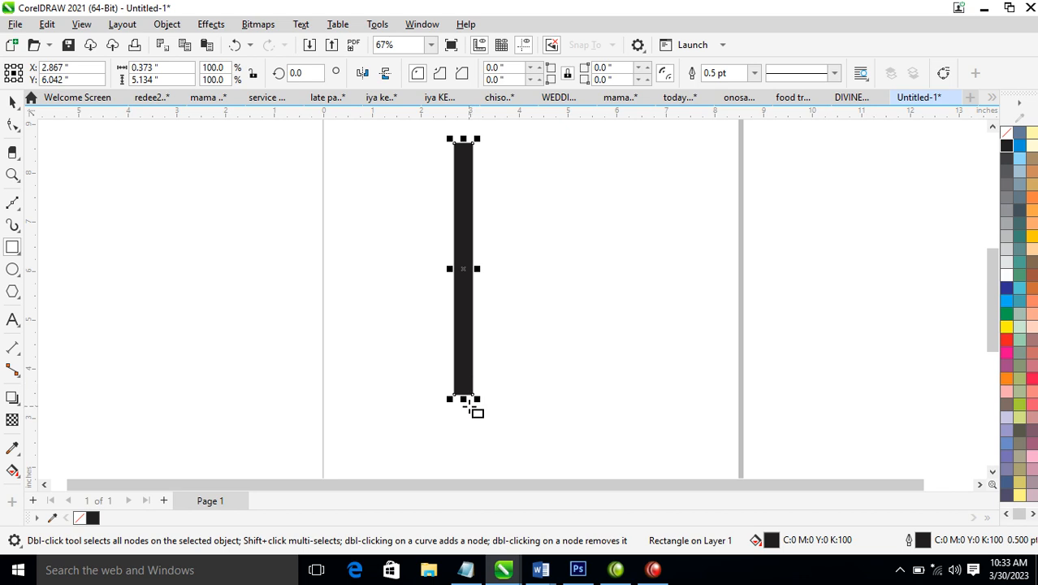
Skew the black bar horizontally so its base leans left, making it about 1.89 in wide overall
key(space)
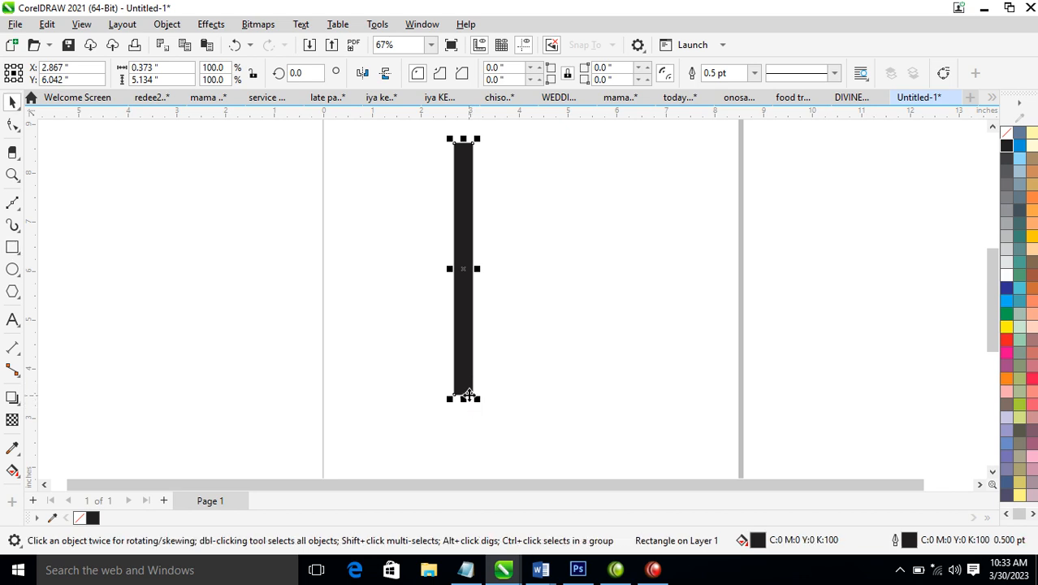
click(463, 340)
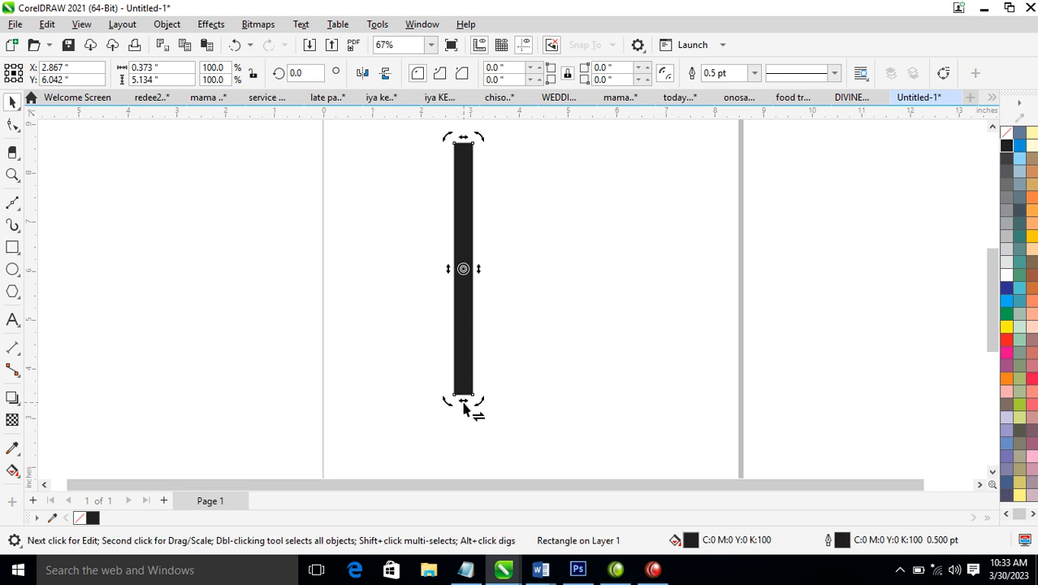
drag(464, 407, 388, 419)
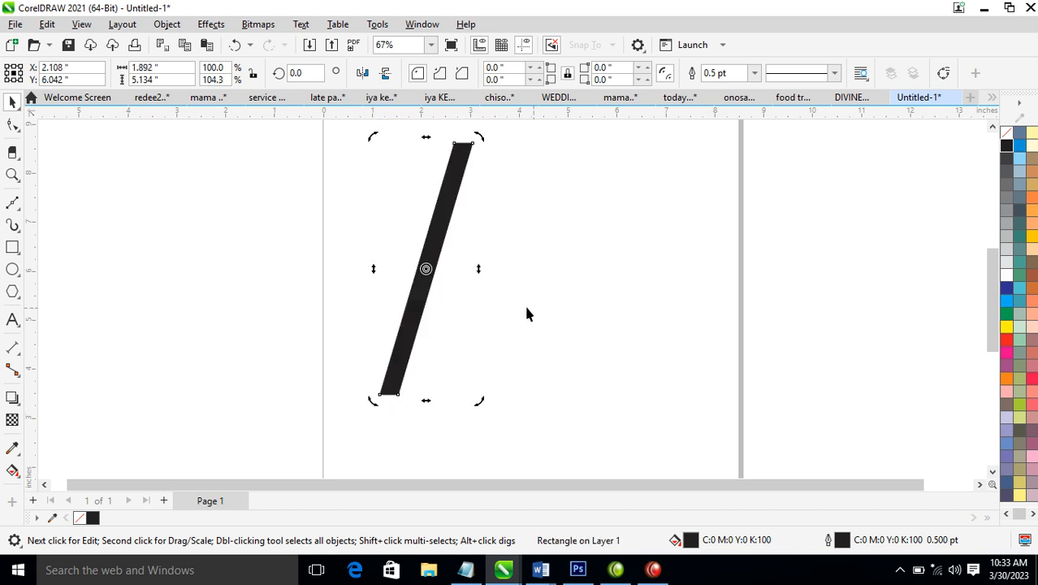
Create a horizontally mirrored copy of the slanted bar, overlapping the original at the apex to form an inverted V
click(446, 257)
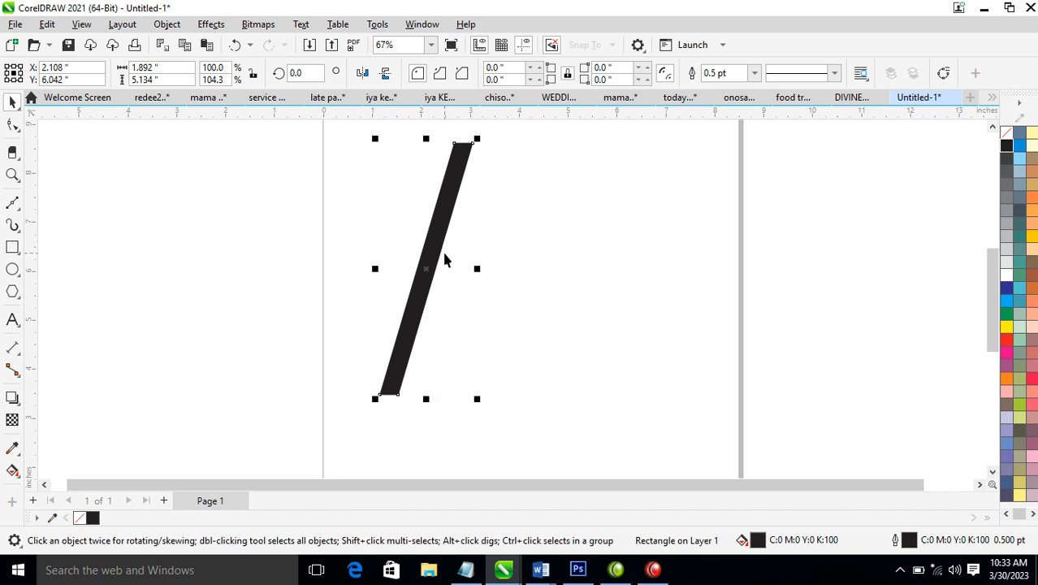
drag(379, 268, 491, 262)
click(399, 342)
drag(370, 268, 492, 253)
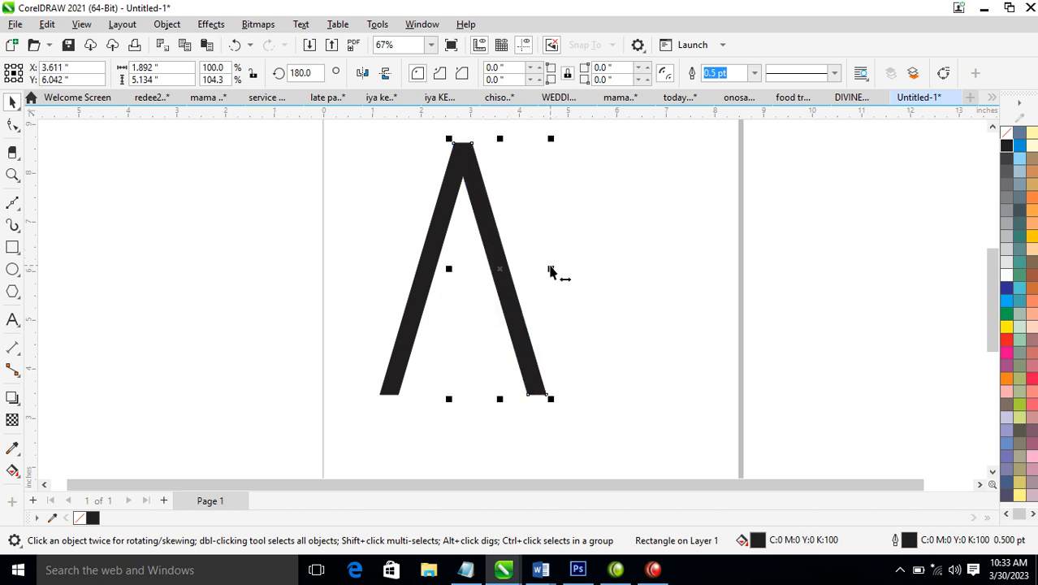
Stretch the right leg horizontally to about 453% and skew its base inward to about 3.99 in overall width
drag(550, 270, 877, 244)
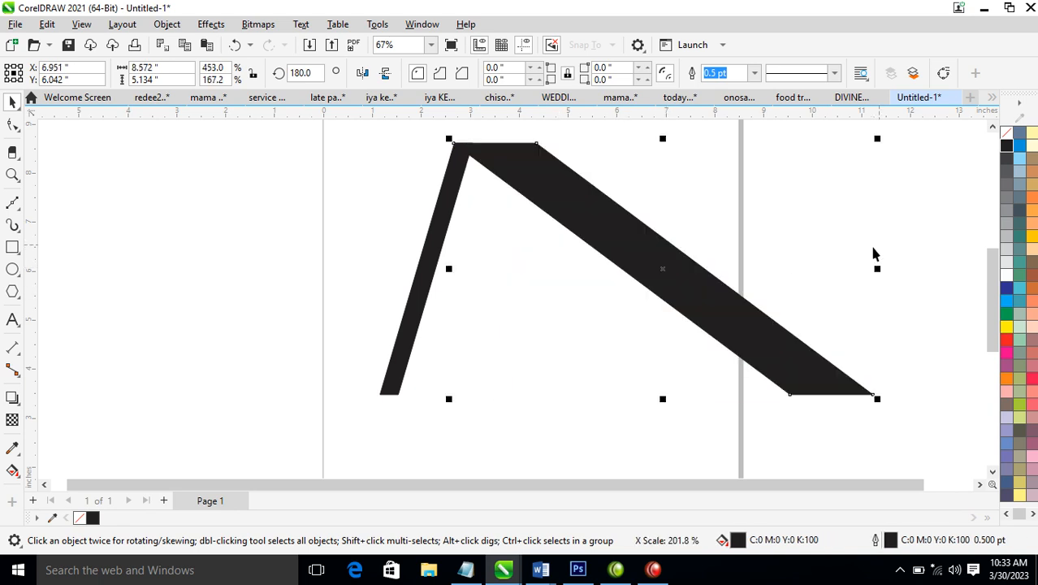
click(694, 301)
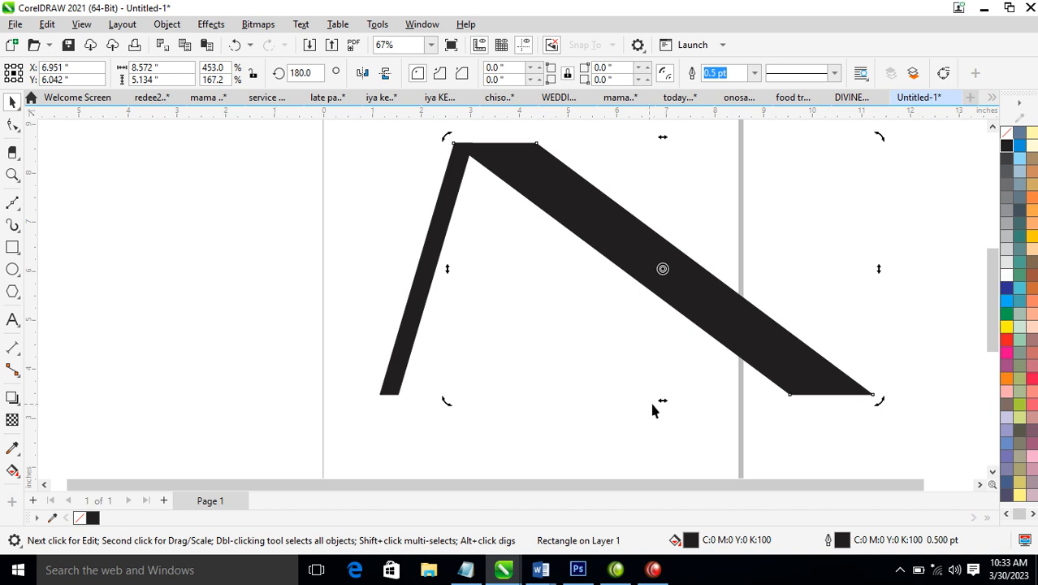
drag(665, 403, 438, 410)
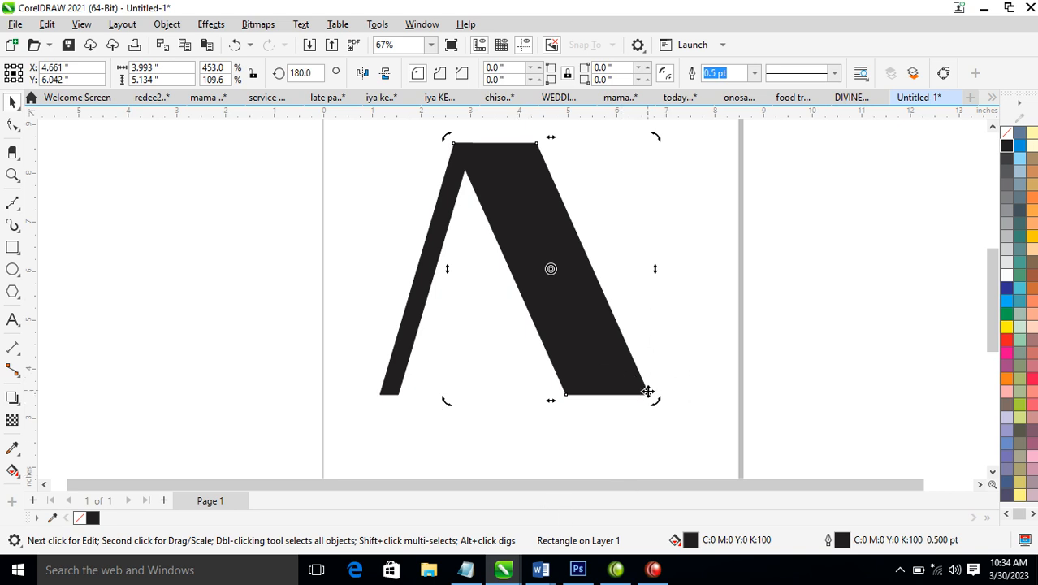
Draw a black serif about 1.09 by 0.33 in under the thin leg and place a copy about 2.44 in wide under the thick leg
click(12, 247)
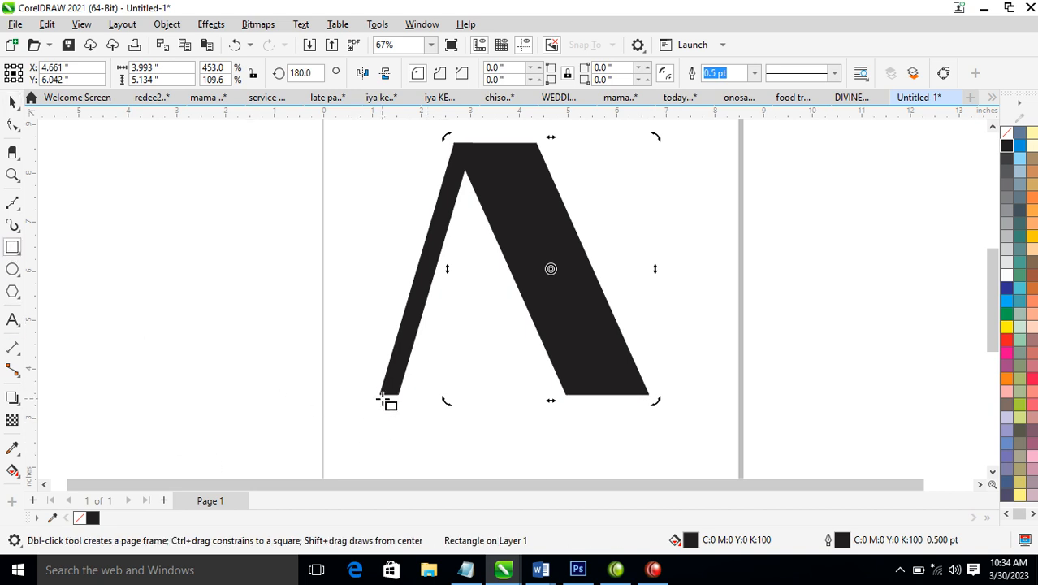
drag(364, 391, 421, 407)
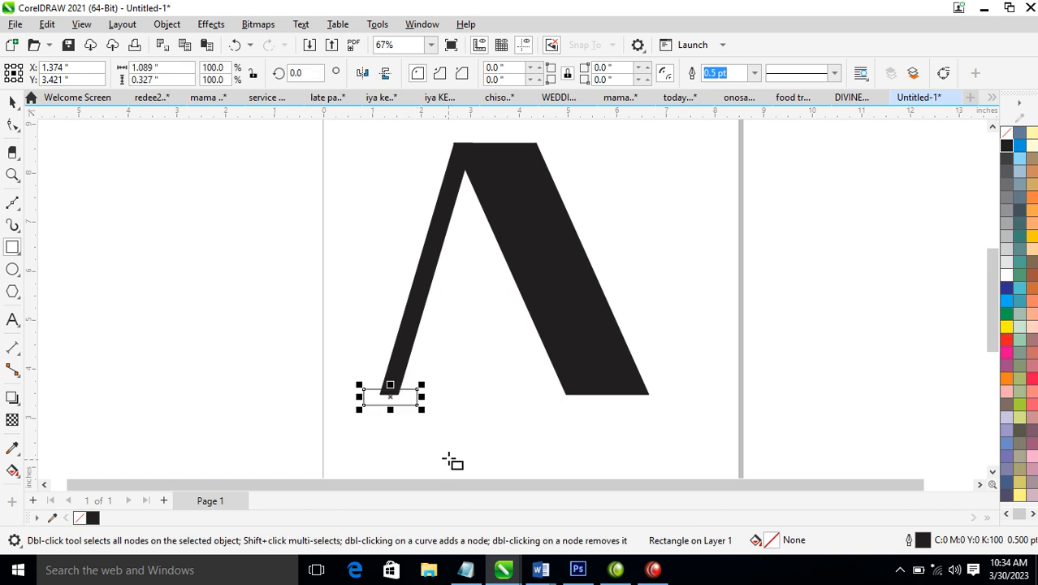
click(1006, 146)
key(space)
drag(394, 397, 671, 396)
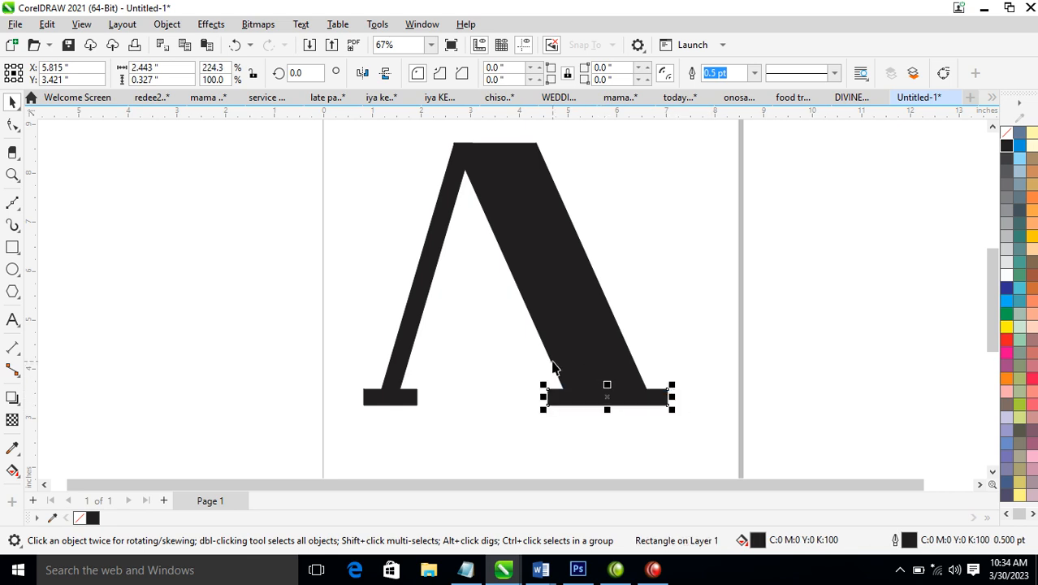
Draw a Bézier curve from inside the letter out past the thin leg, ending in a curl, about 5.88 in wide
scroll(566, 282, down, 2)
key(z)
drag(273, 158, 714, 413)
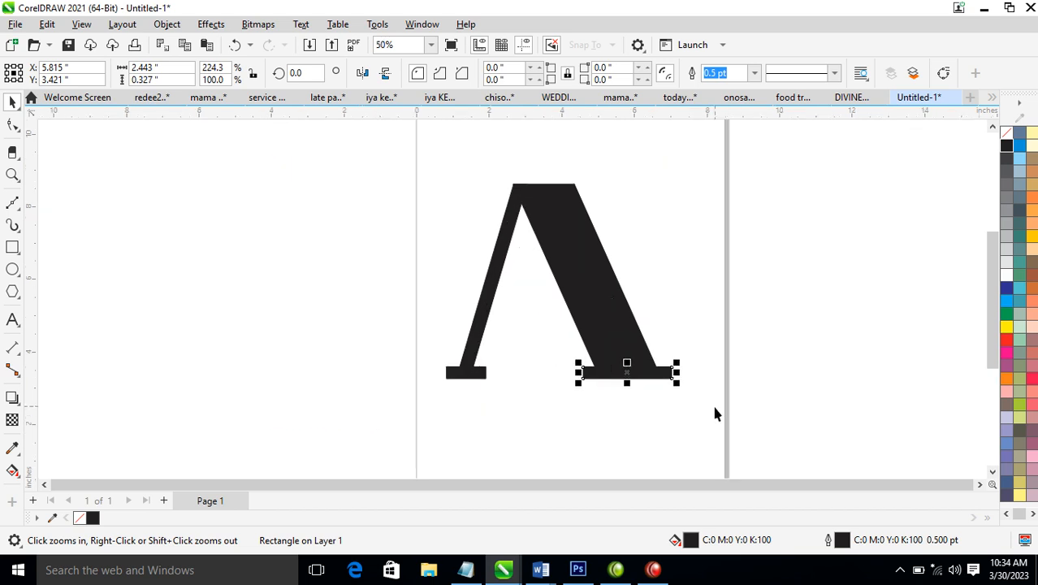
click(12, 203)
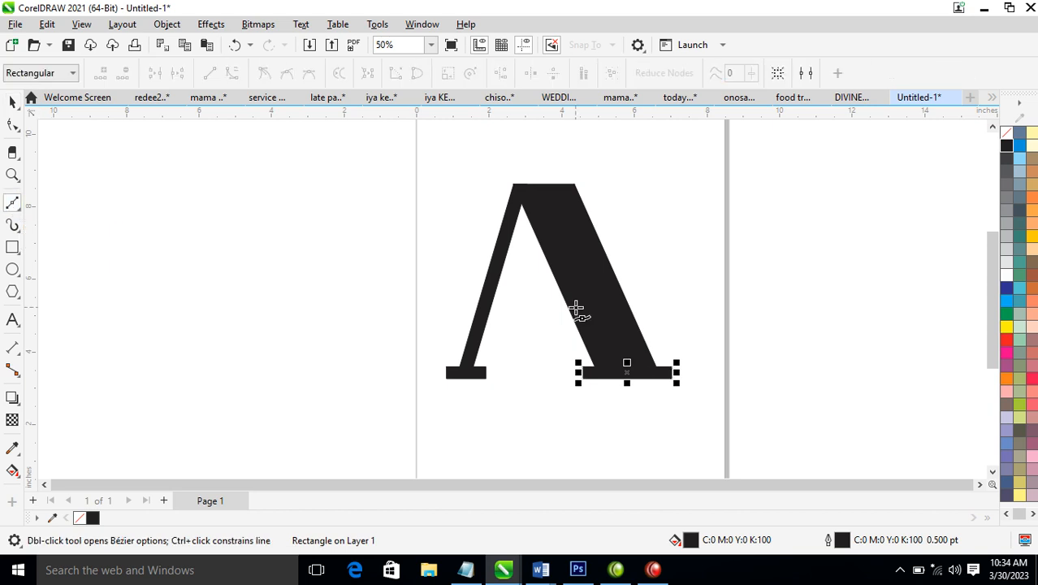
click(529, 299)
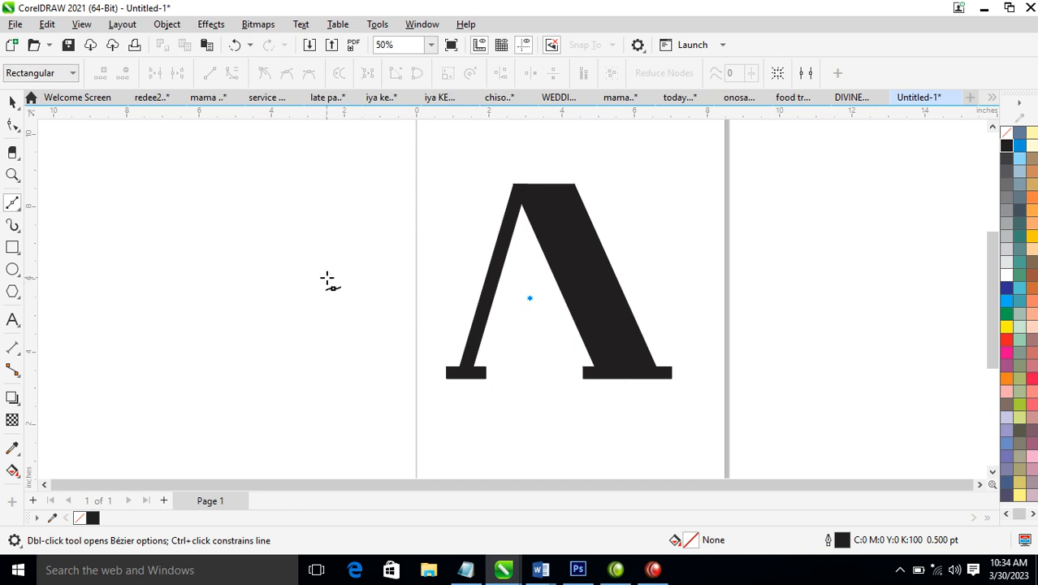
drag(323, 277, 352, 281)
click(351, 267)
key(space)
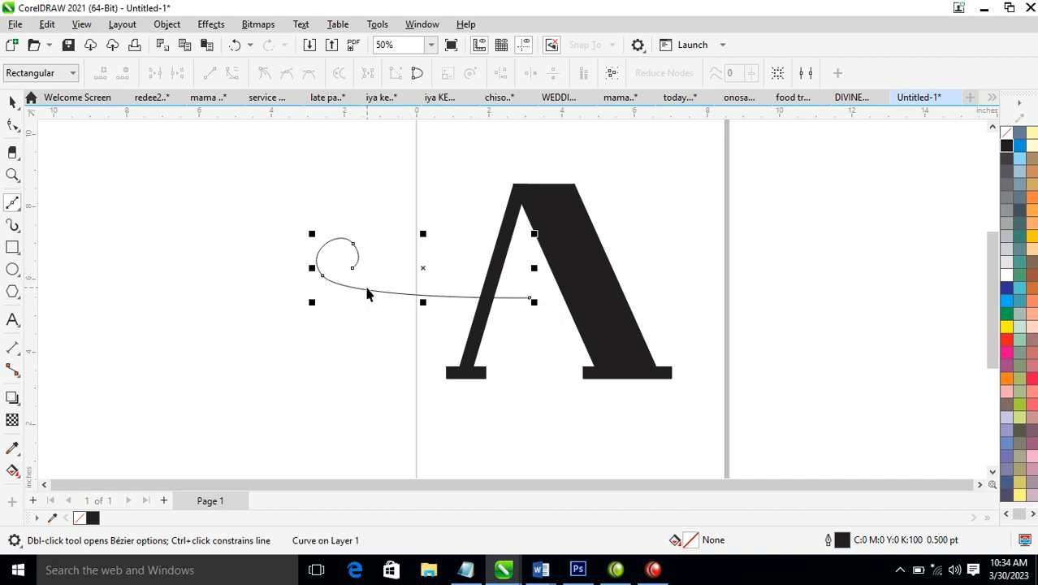
Smooth the curl by adding a node on its upper-left bend and deleting the node on its upper-right bend
key(z)
drag(267, 190, 658, 354)
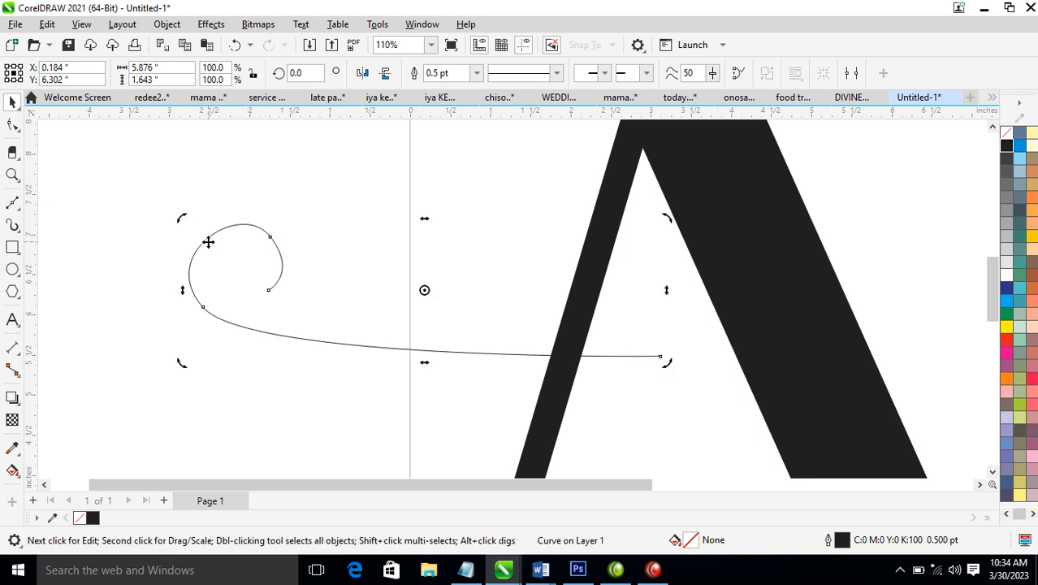
key(F10)
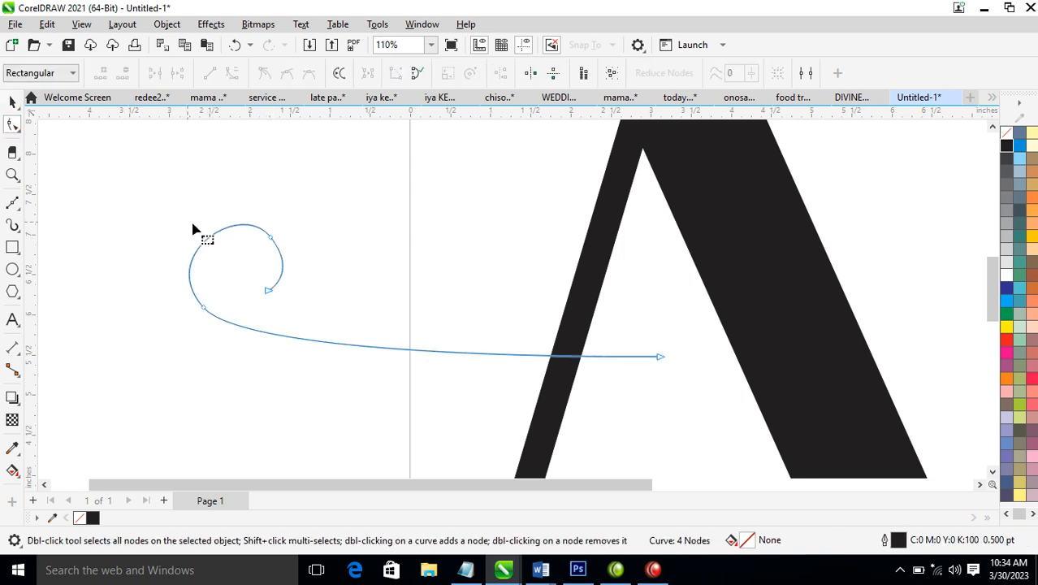
double_click(210, 233)
double_click(272, 238)
key(space)
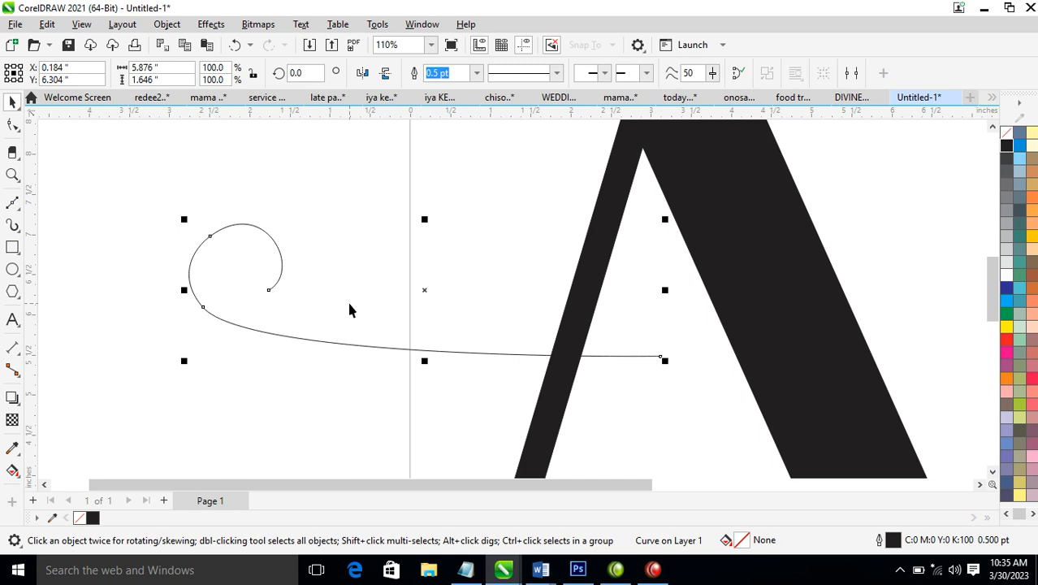
Set the swirl curve's outline width to 19 pt
key(F12)
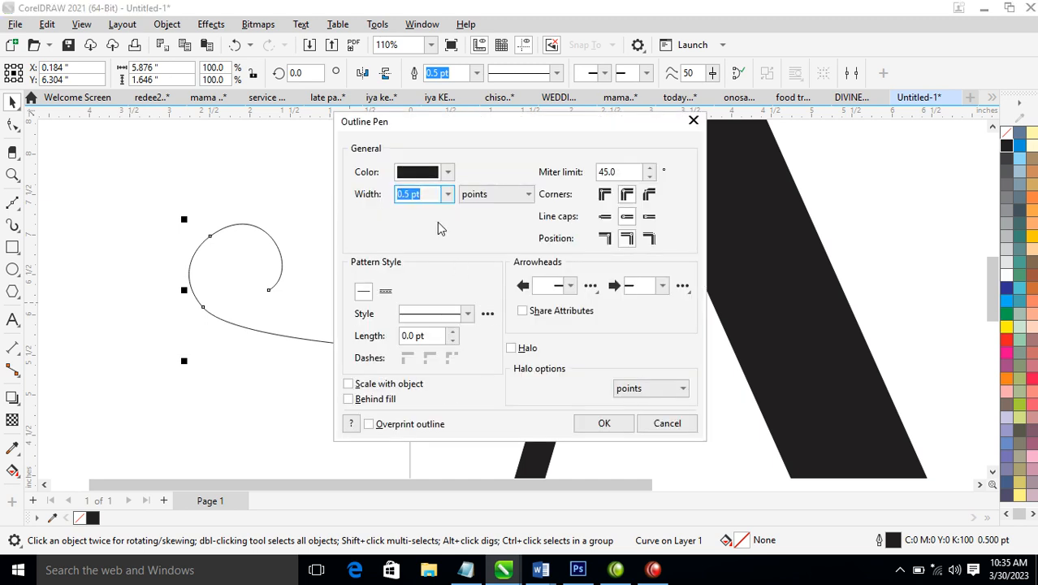
text(19)
key(Return)
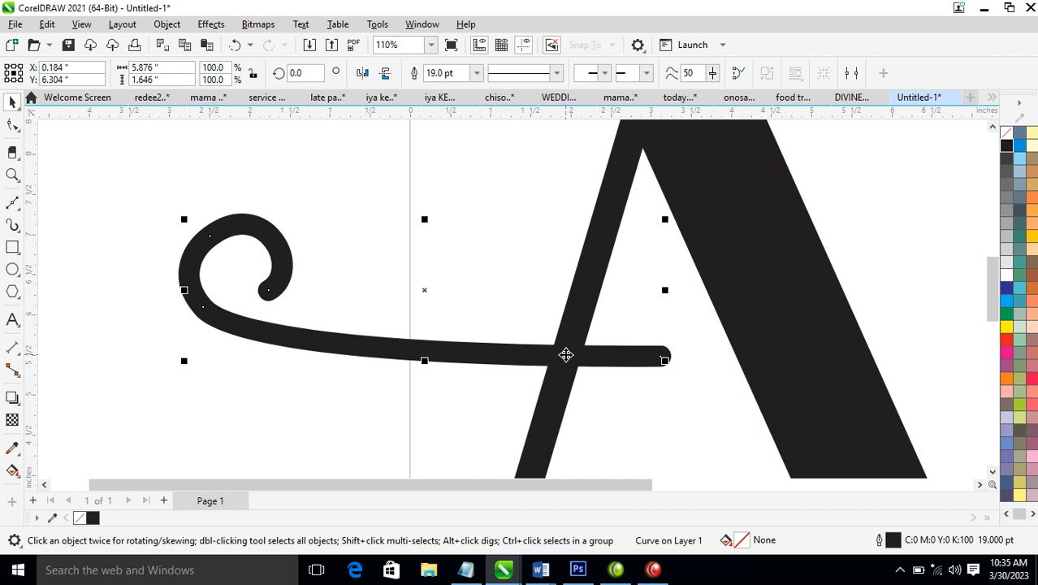
Set the swirl curve's outline width to 30 pt and convert the outline to an object
key(F12)
text(1)
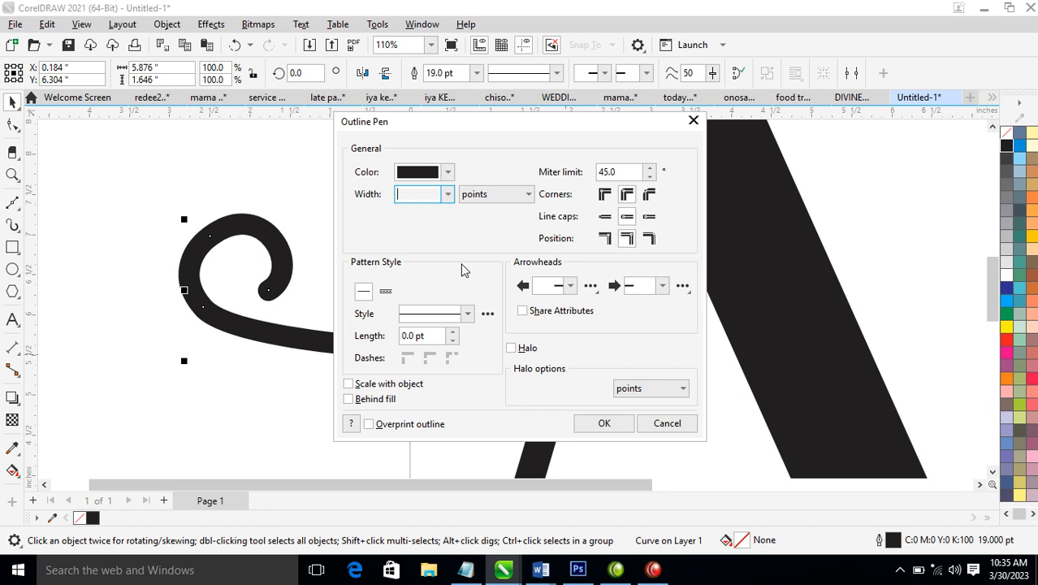
key(Return)
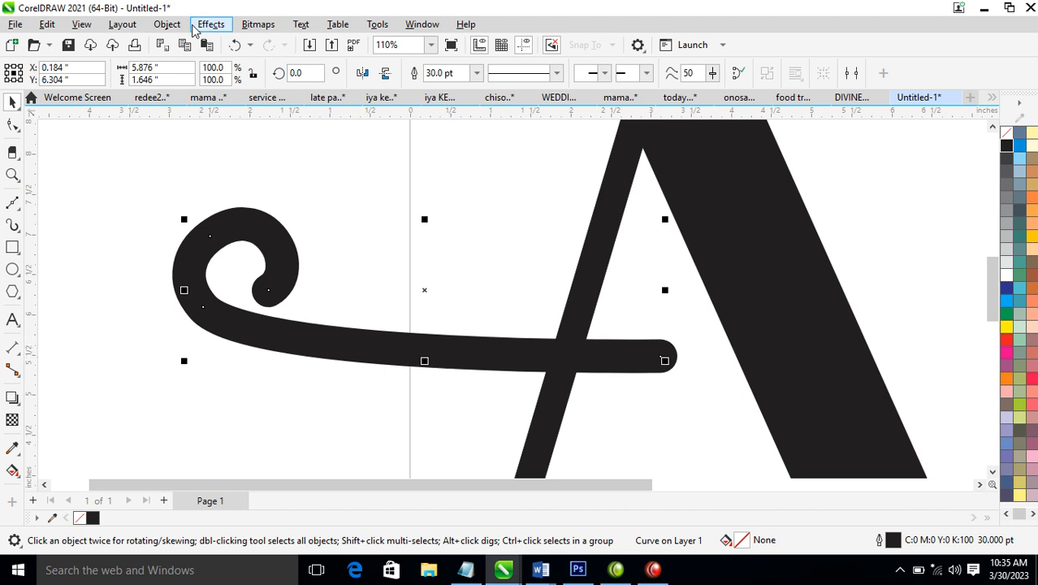
click(166, 25)
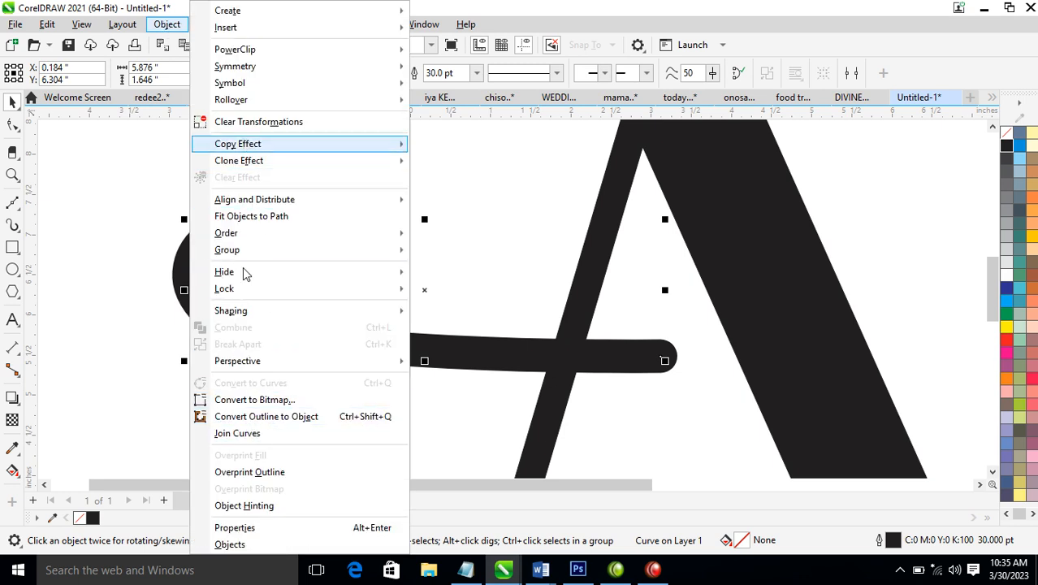
click(262, 418)
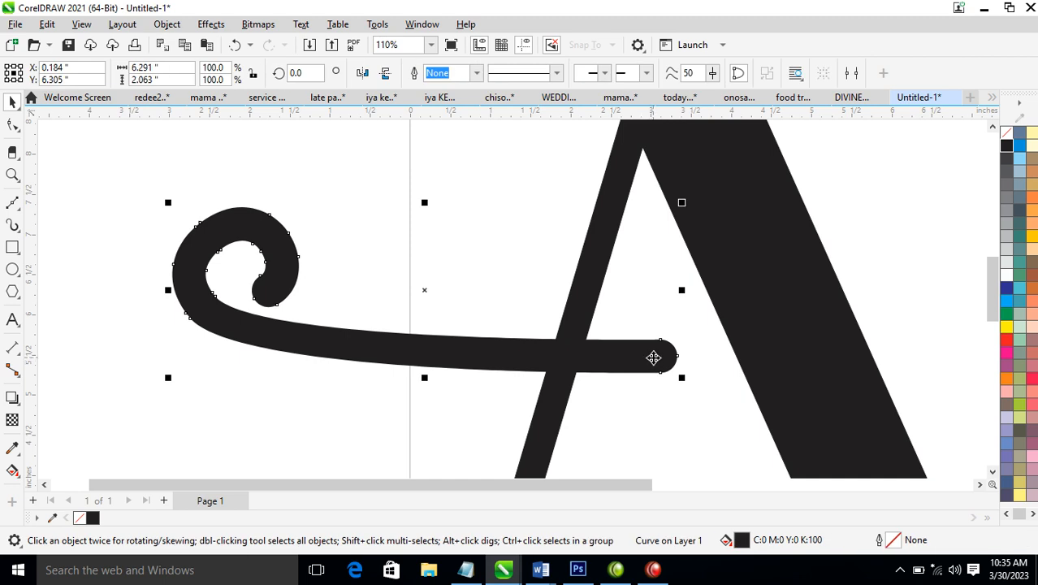
Pull up the upper node at the swirl's right end to thicken the crossbar, and shift the swirl slightly right
click(13, 124)
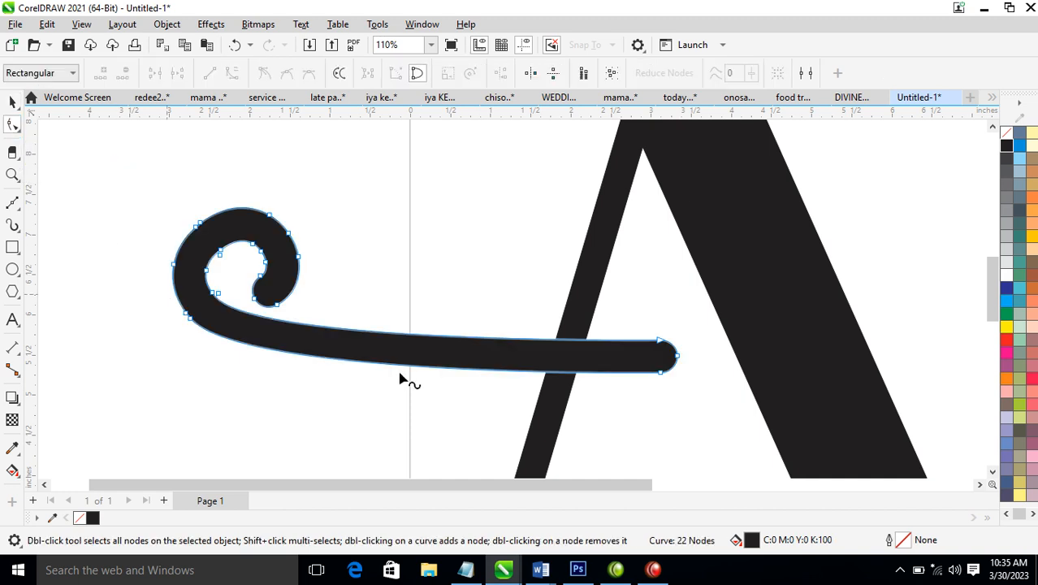
drag(637, 322, 676, 321)
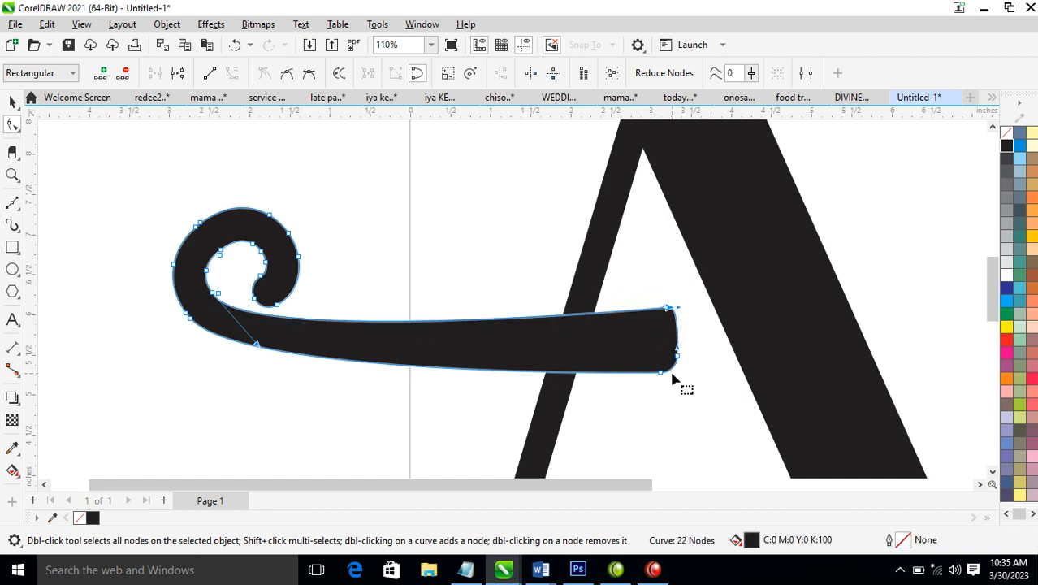
key(space)
drag(656, 340, 667, 341)
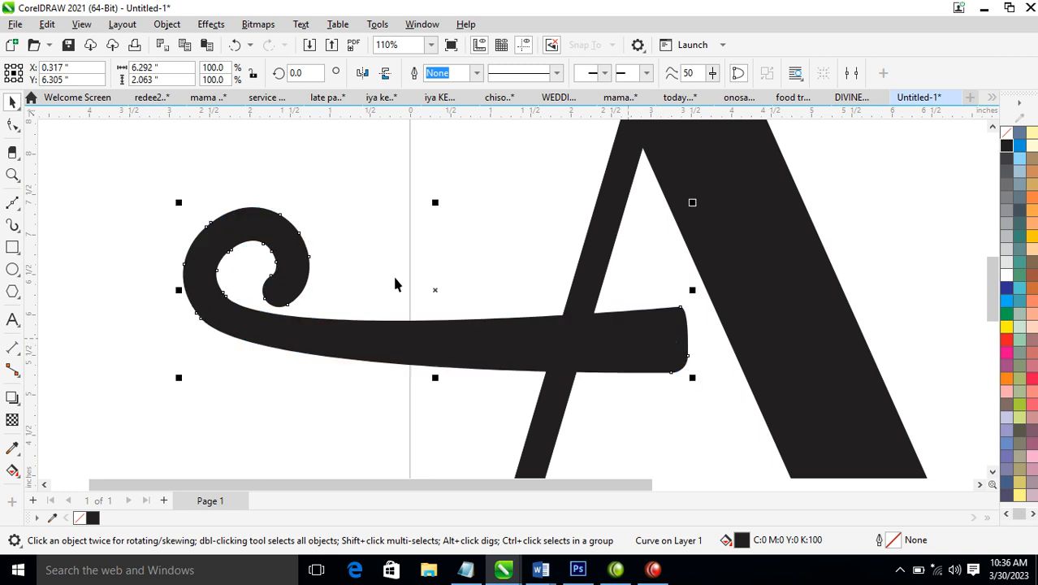
Trim the swirl's rounded right end with a rectangle about 1.38 by 2.64 in drawn over it, and select that rectangle
click(12, 249)
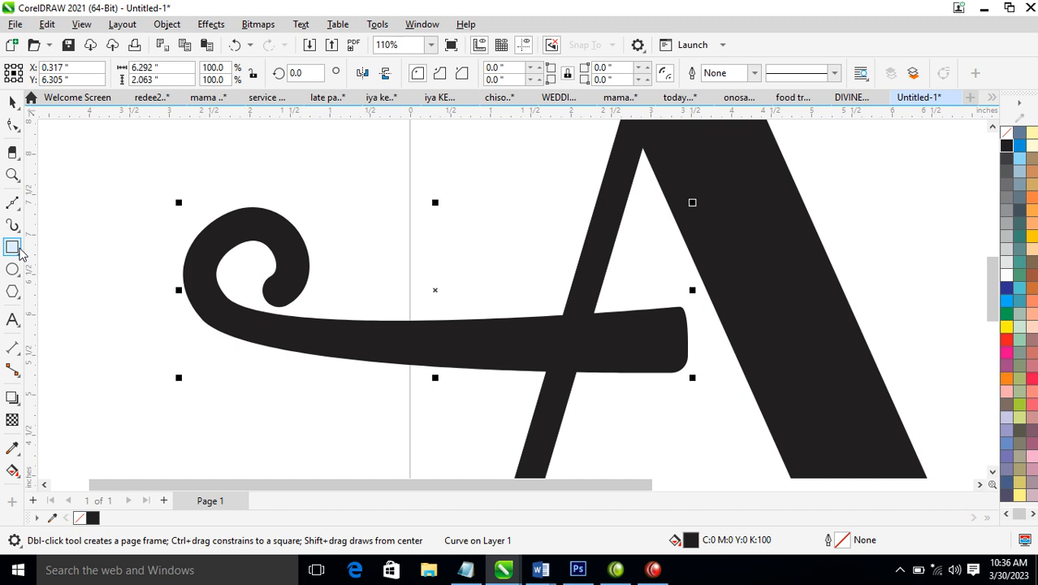
drag(655, 219, 774, 439)
key(space)
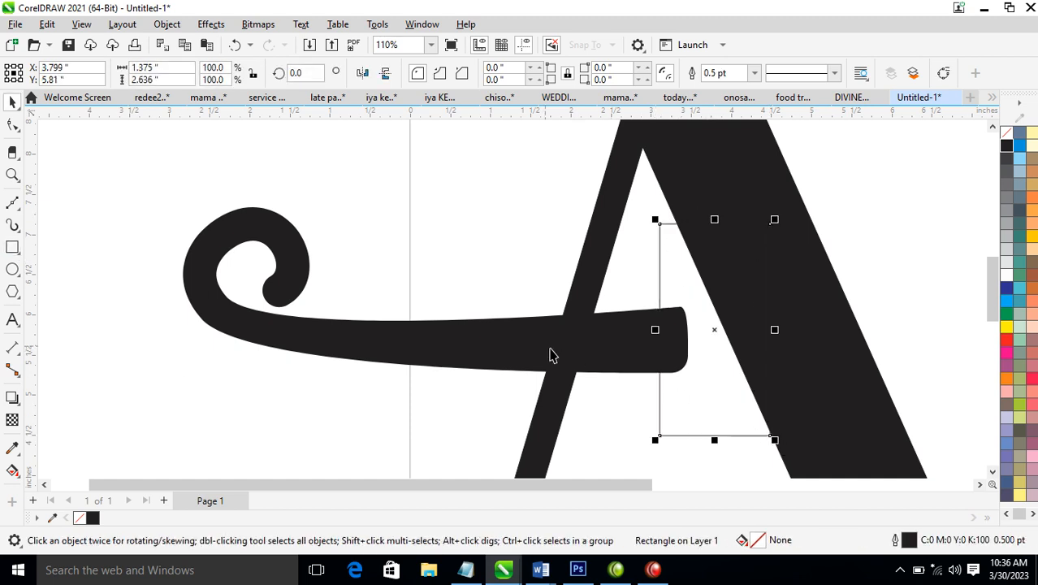
shift+click(451, 346)
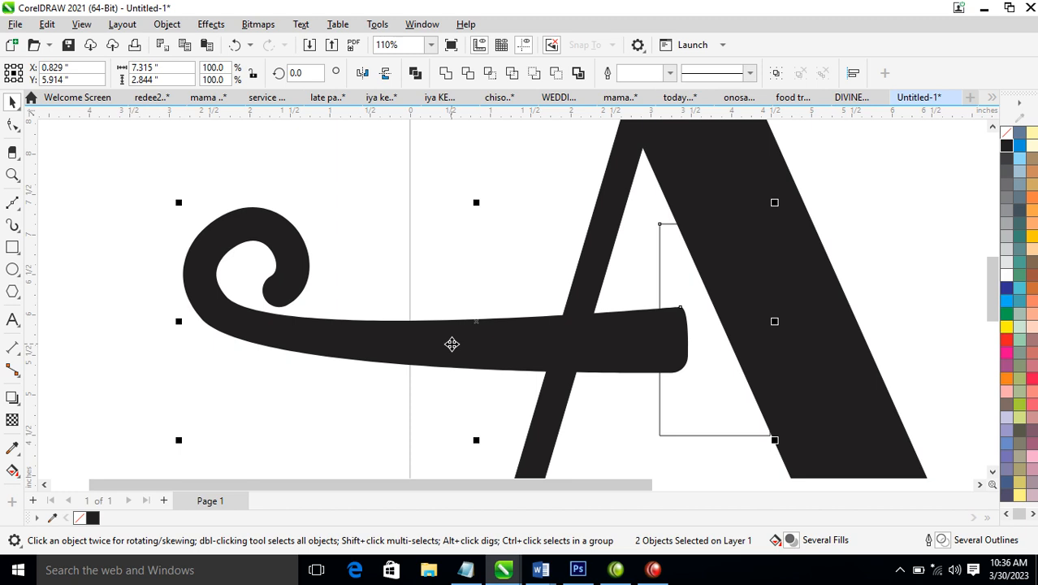
click(470, 74)
click(692, 332)
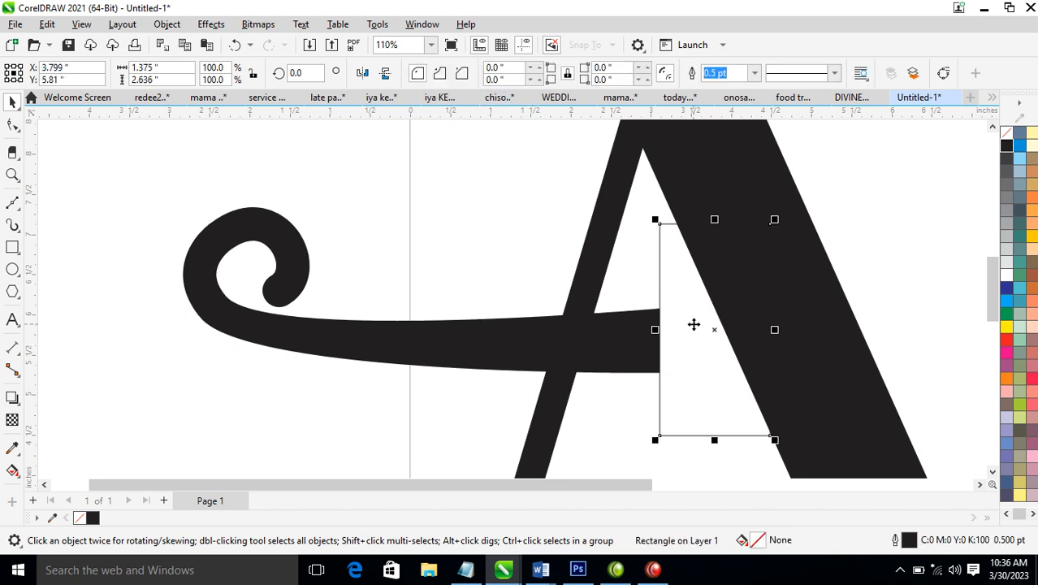
Delete the cutting rectangle and weld a black circle about 0.6 in across onto the curled tip of the swirl
key(Delete)
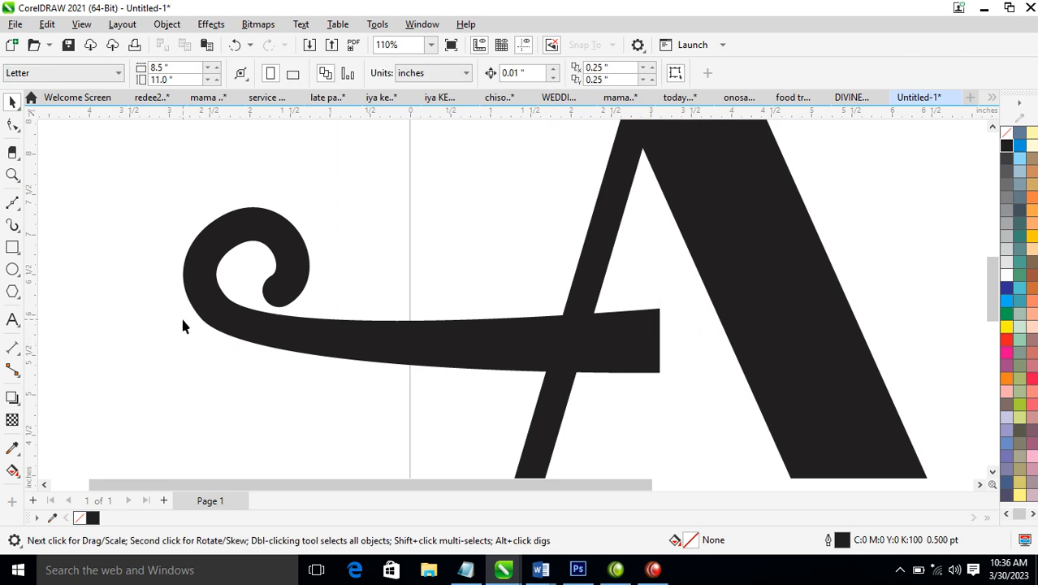
click(12, 269)
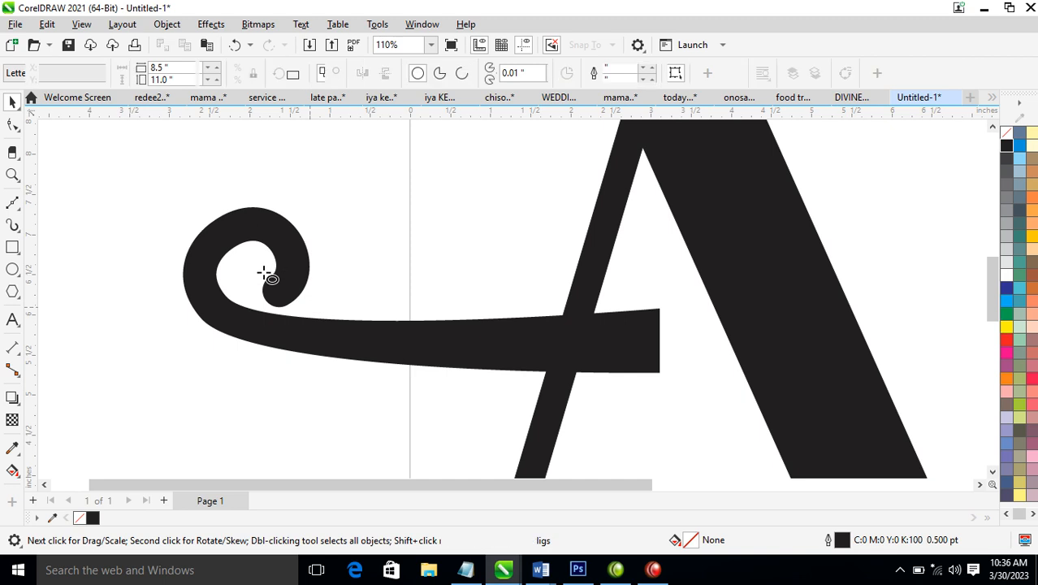
drag(247, 258, 295, 294)
click(1005, 146)
key(space)
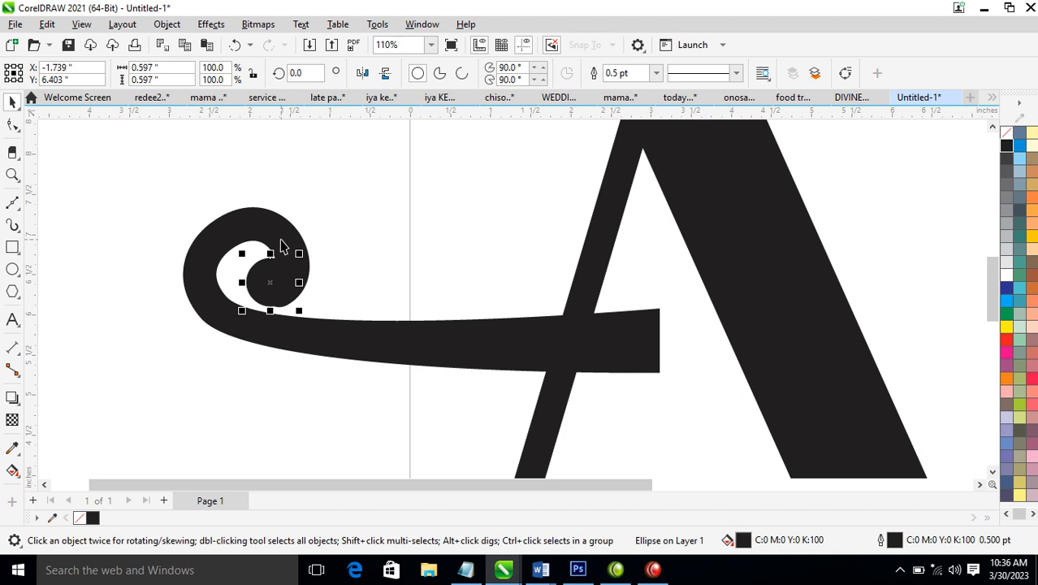
shift+click(281, 246)
click(446, 73)
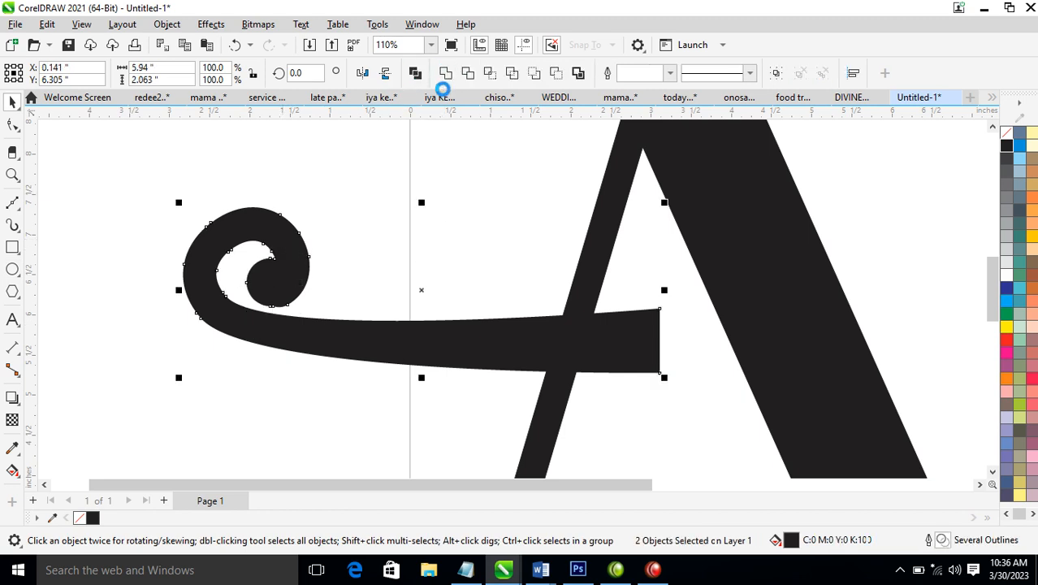
Remove three surplus nodes from the upper and left part of the curl's inner edge
scroll(312, 344, down, 4)
key(z)
drag(197, 225, 487, 374)
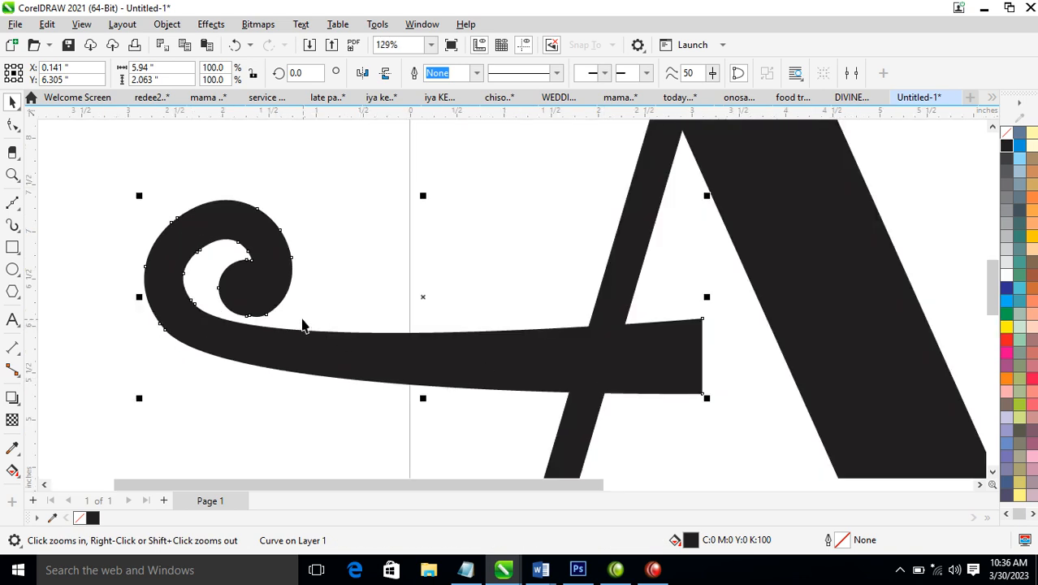
drag(110, 169, 437, 395)
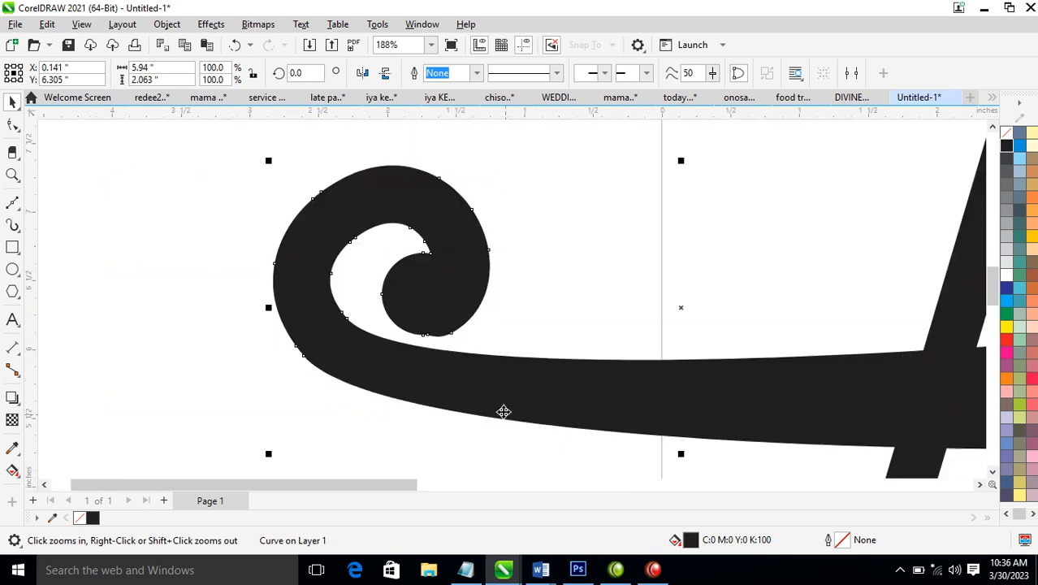
key(F10)
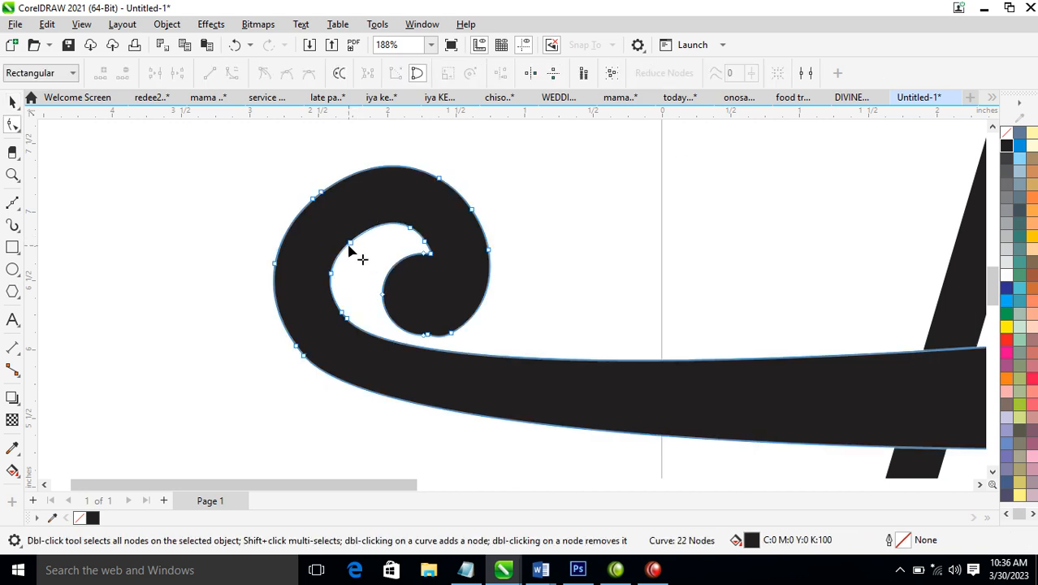
double_click(350, 244)
double_click(330, 274)
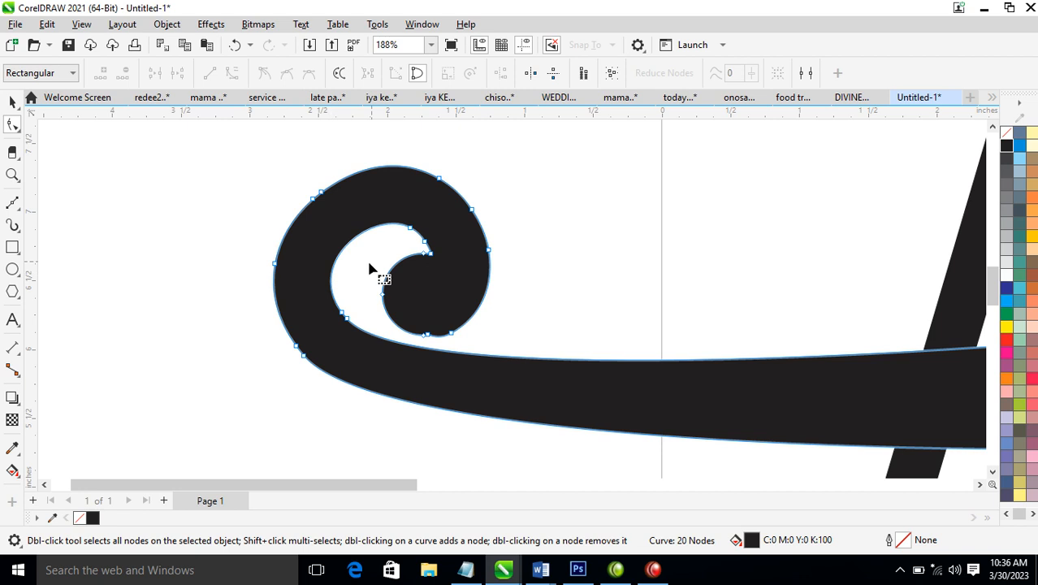
double_click(411, 231)
Replace the two lower nodes on the curl's inner edge with one nearer the crossbar, and add an upper-left inner node pulled slightly outward
double_click(375, 338)
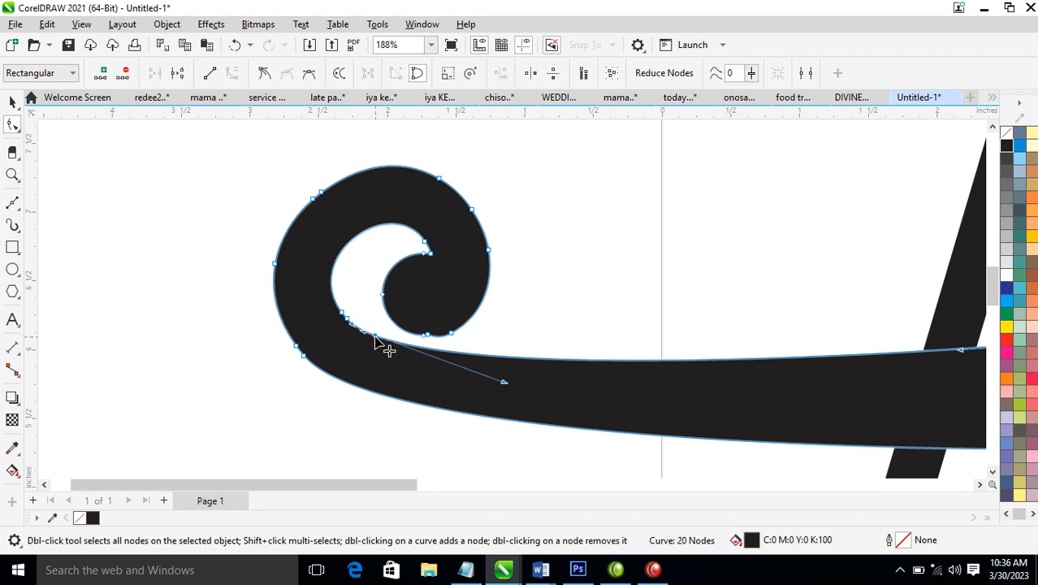
click(342, 314)
key(Delete)
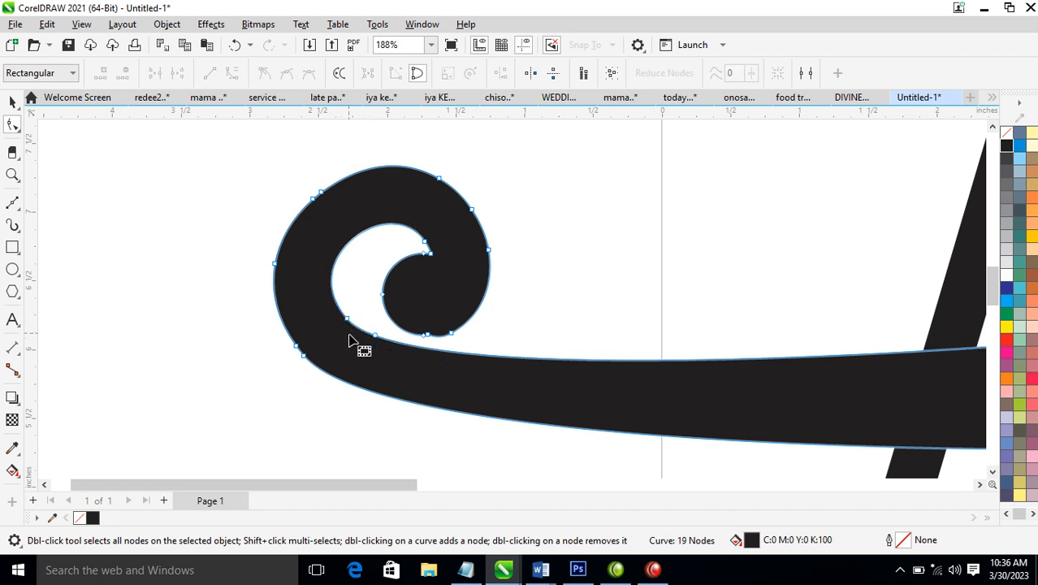
double_click(348, 320)
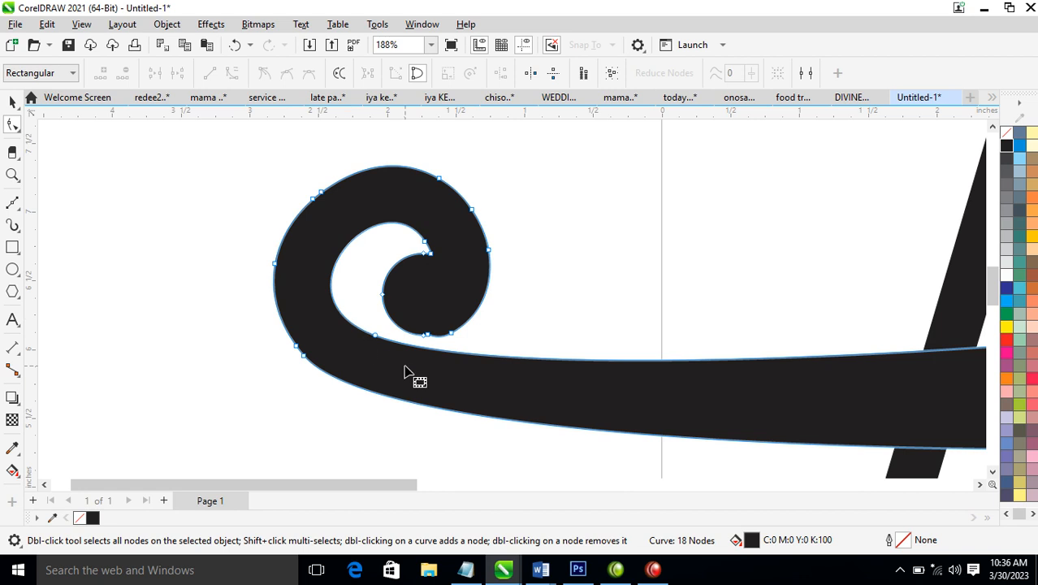
double_click(342, 255)
drag(342, 255, 337, 246)
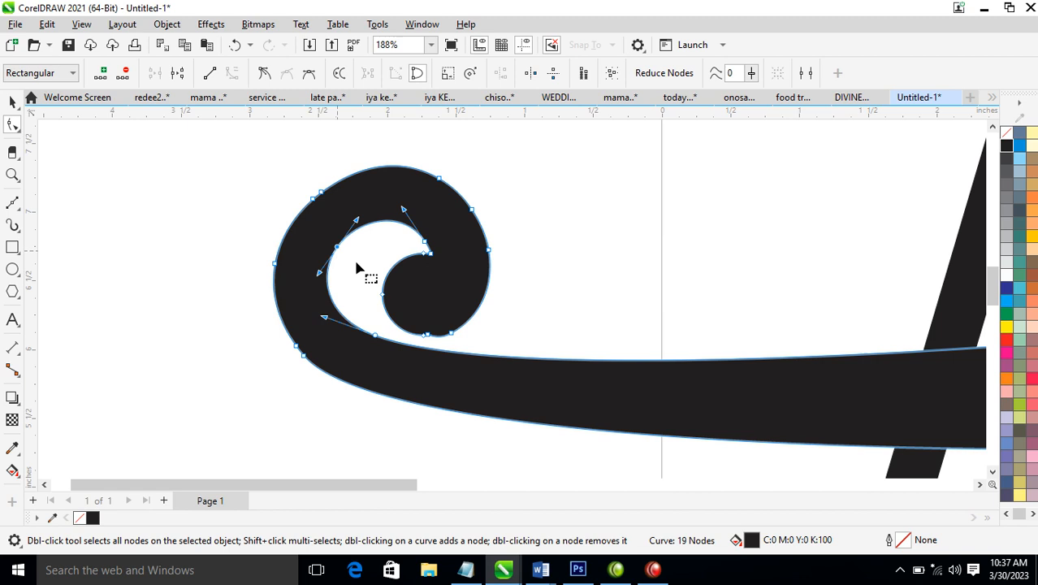
Replace the six nodes on the curl's outer left and upper-right edge with a single node at its upper left
double_click(315, 203)
double_click(320, 195)
double_click(280, 270)
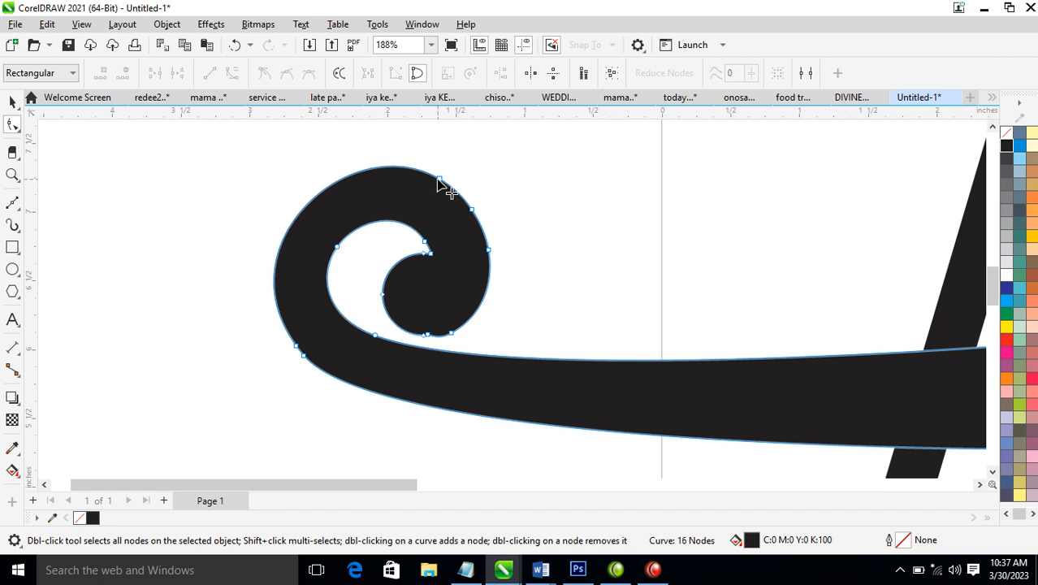
double_click(325, 193)
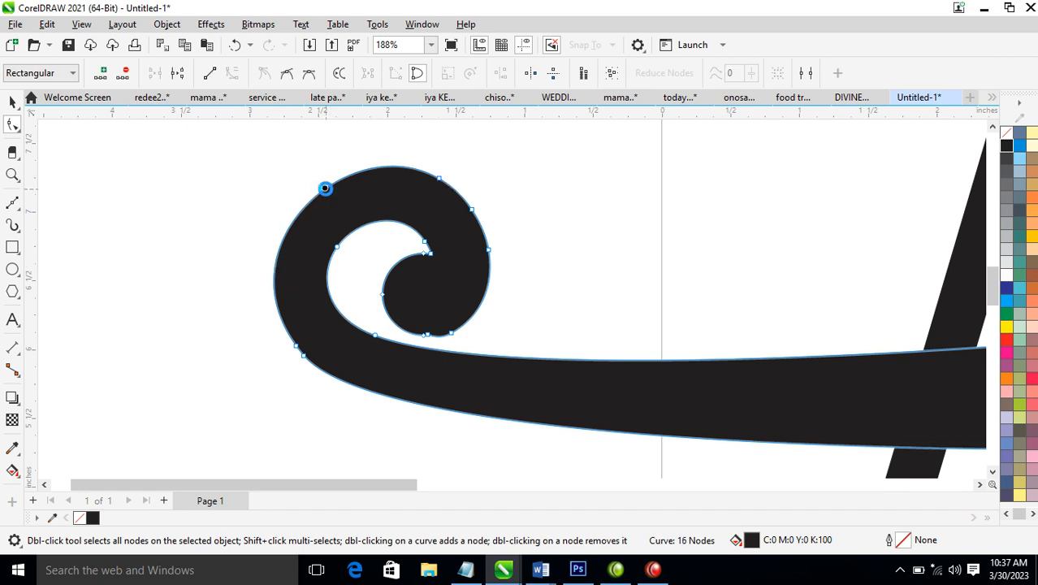
double_click(442, 185)
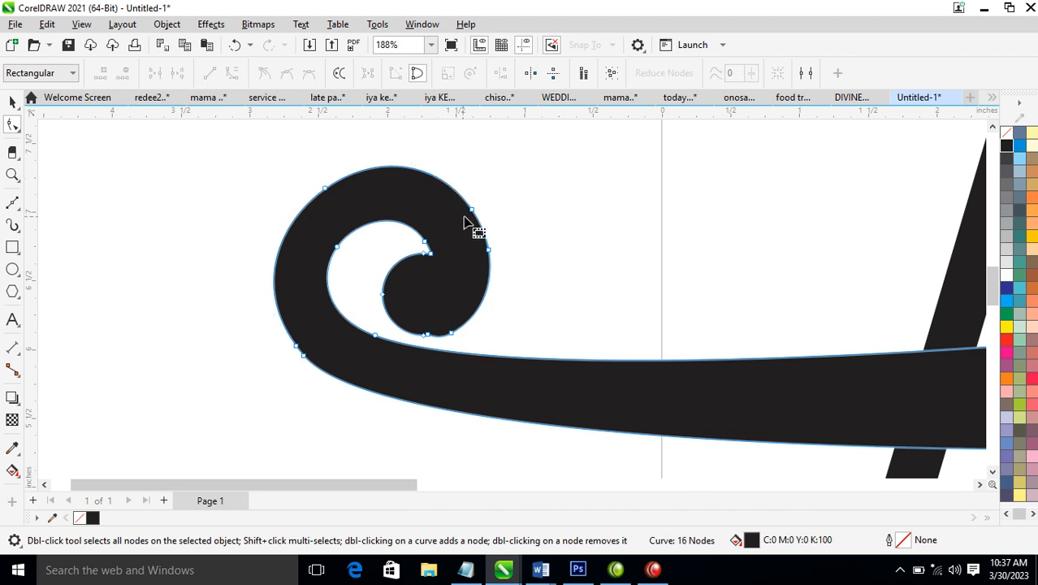
double_click(471, 211)
double_click(488, 252)
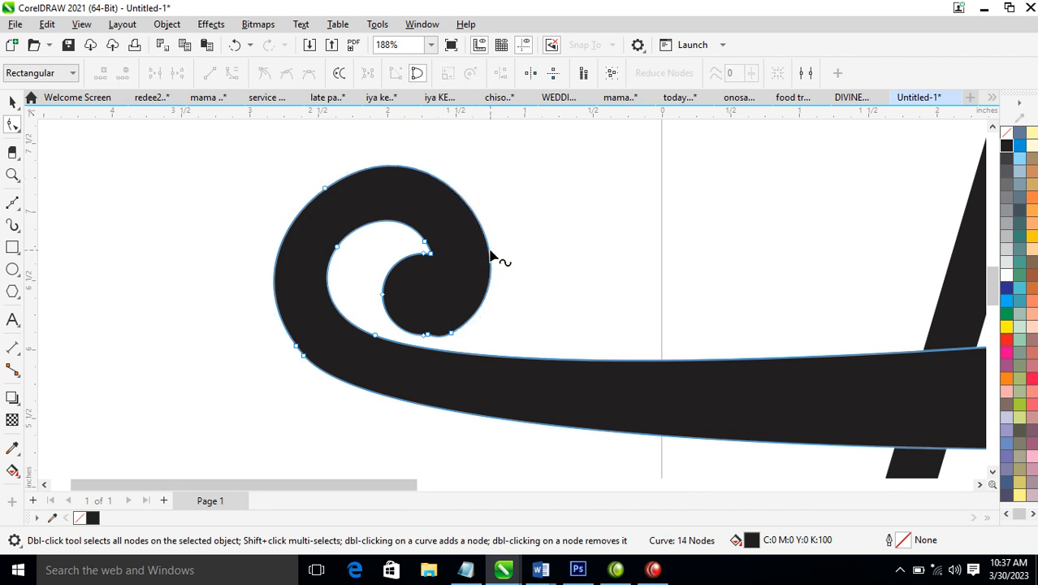
Replace the upper-left node on the curl's outer edge with one at its upper right, then finish node editing
double_click(324, 190)
key(ctrl+z)
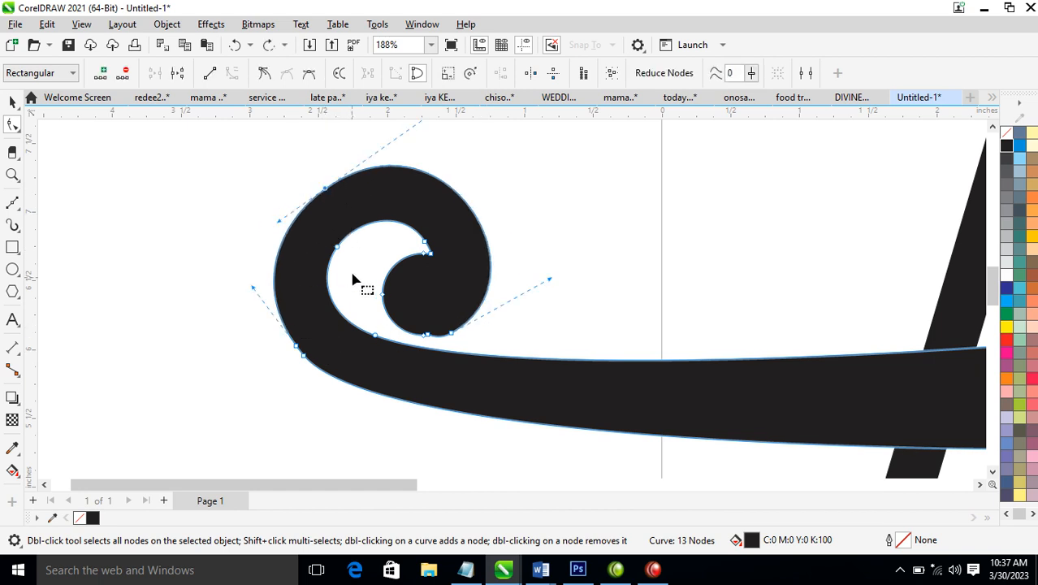
double_click(461, 199)
double_click(325, 189)
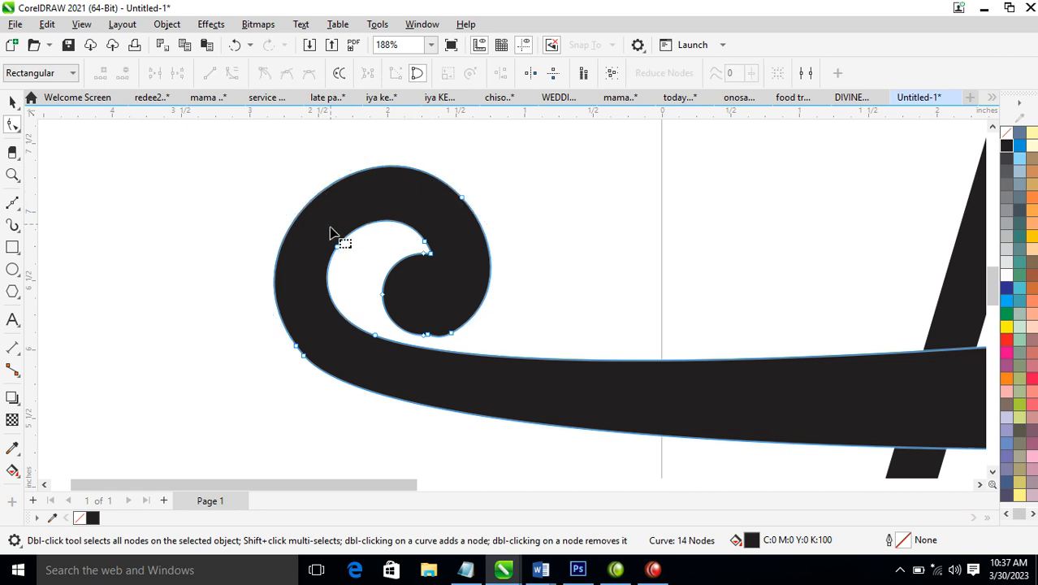
click(348, 349)
key(space)
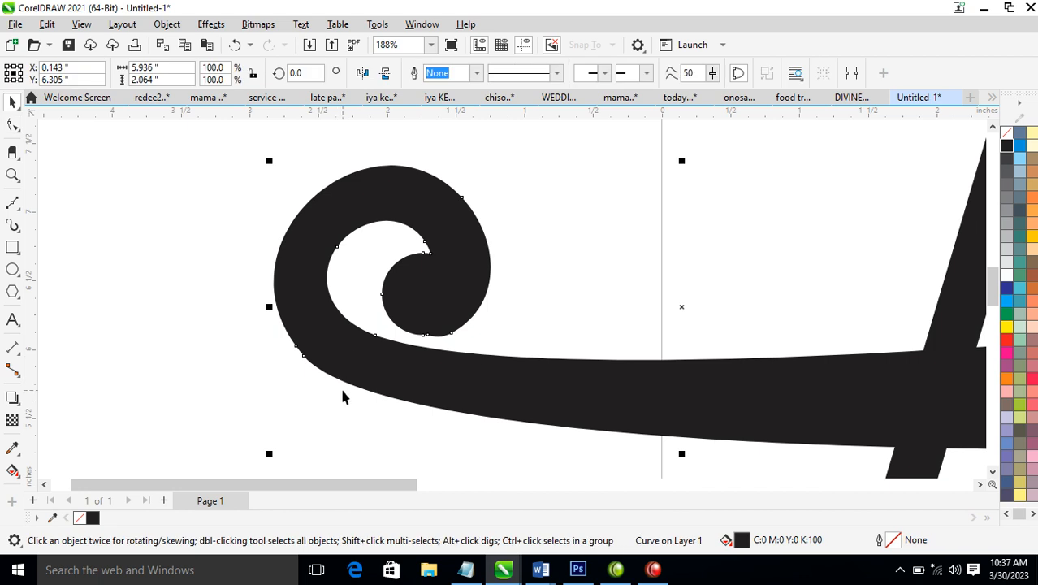
Smooth the bottom of the curl's round tip by deleting its three close nodes and adding one on the lower-right edge
scroll(430, 349, down, 3)
key(F2)
drag(367, 295, 535, 358)
key(F10)
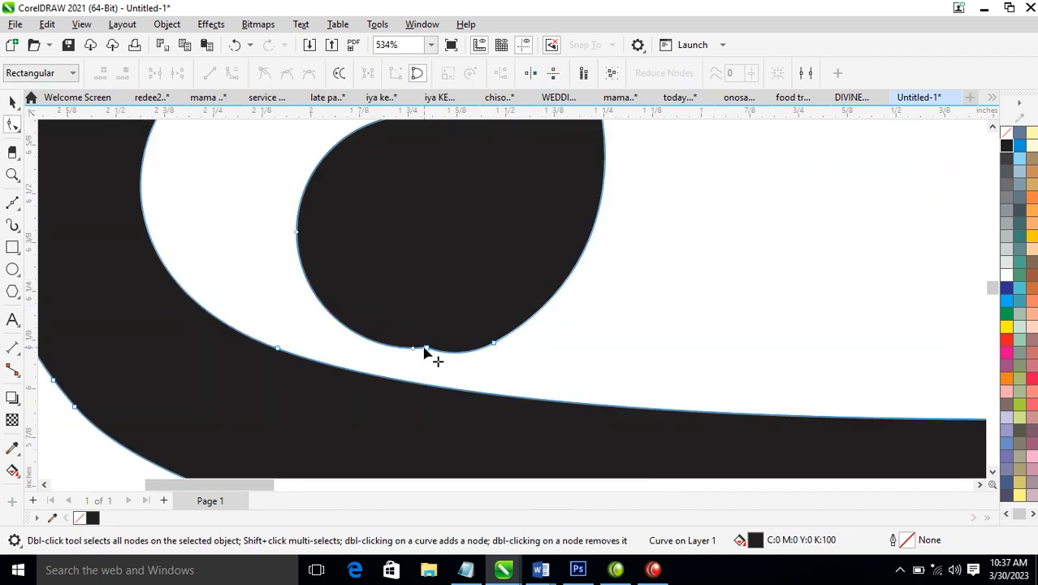
double_click(426, 349)
double_click(414, 348)
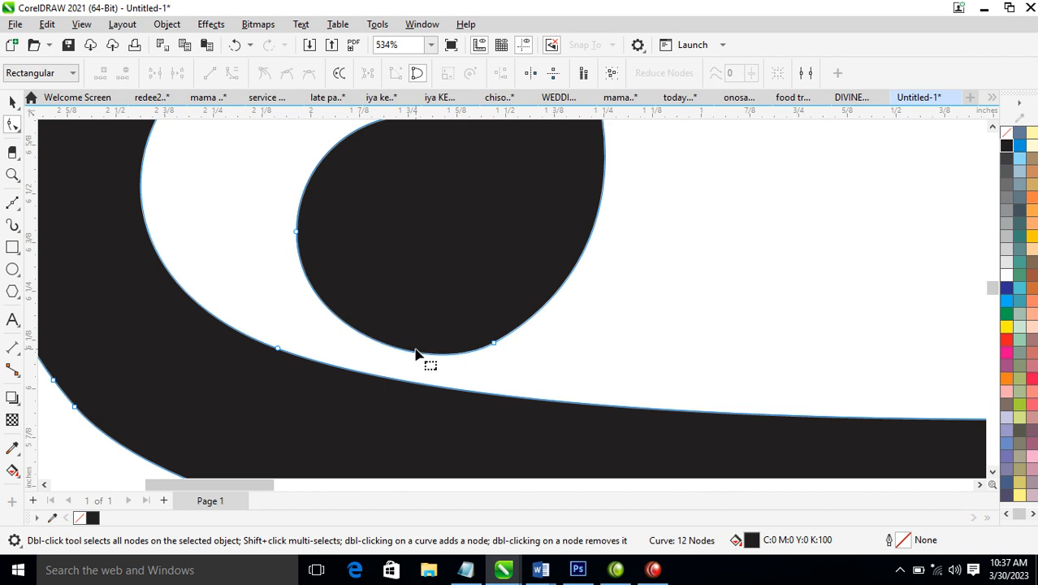
click(567, 277)
double_click(502, 341)
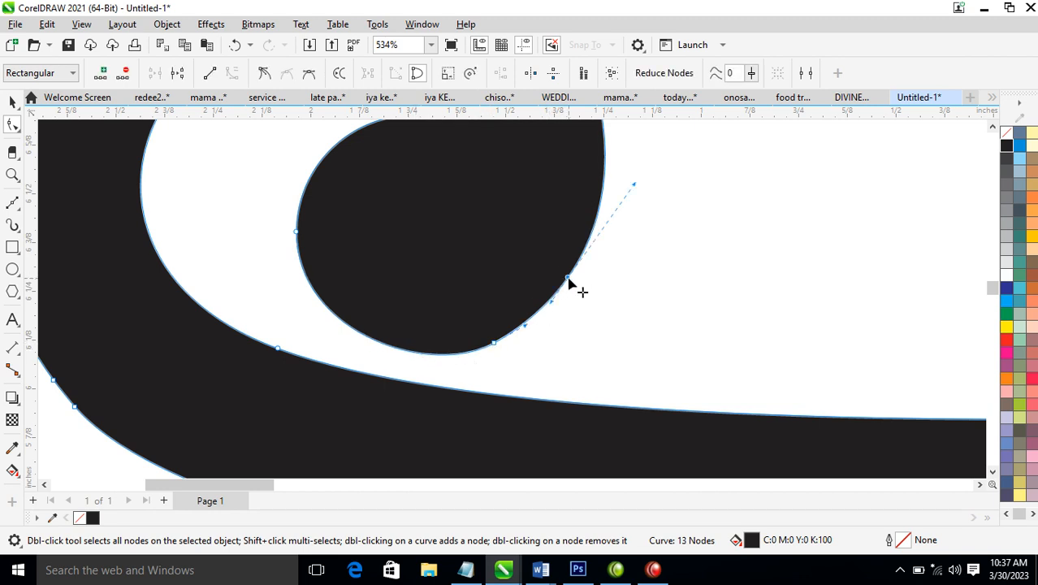
double_click(493, 344)
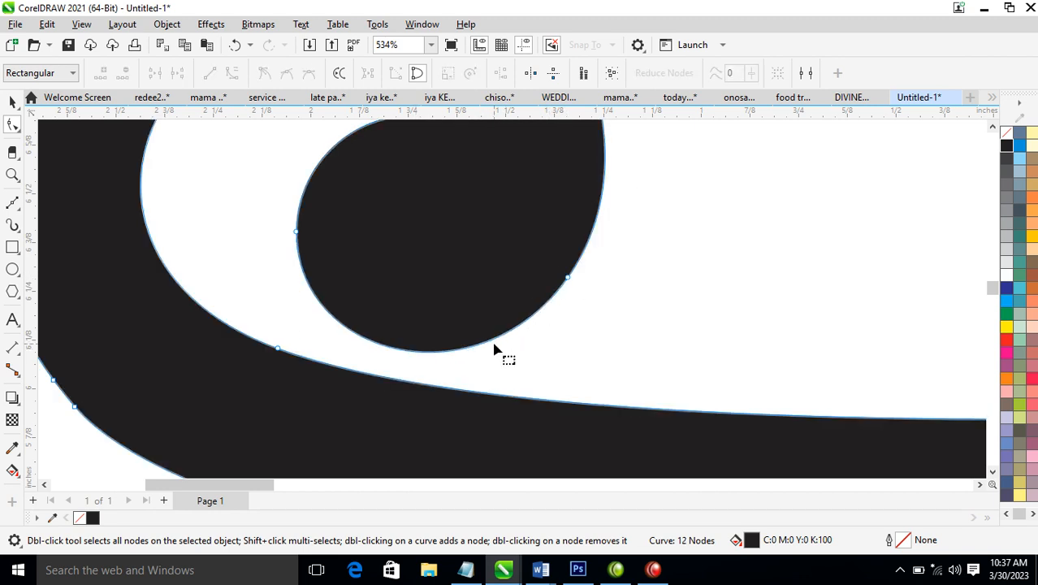
key(space)
Add a node at the leftmost point of the swirl's outer edge
scroll(521, 255, down, 2)
scroll(520, 250, down, 5)
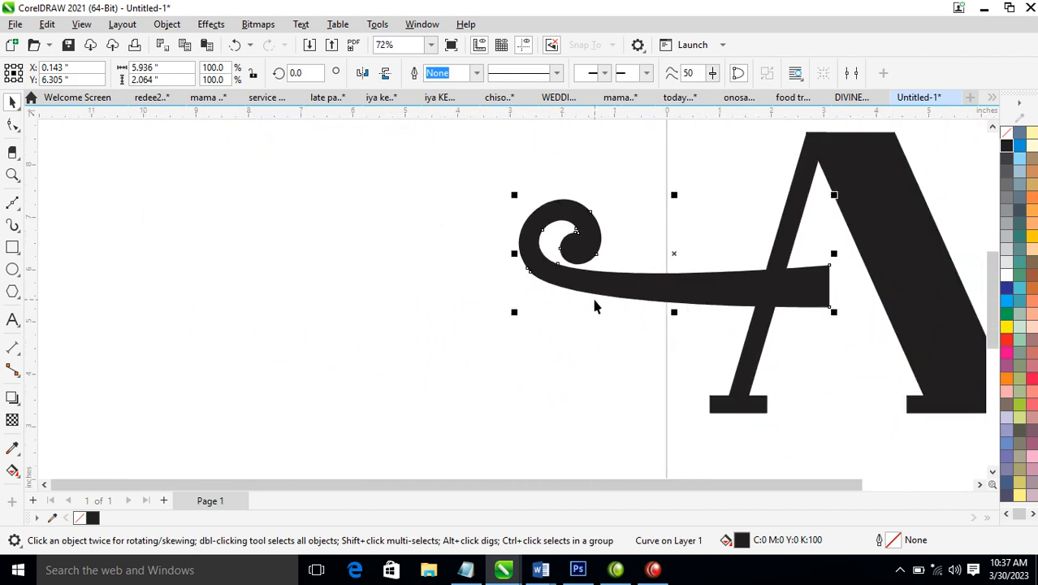
key(z)
drag(478, 211, 619, 294)
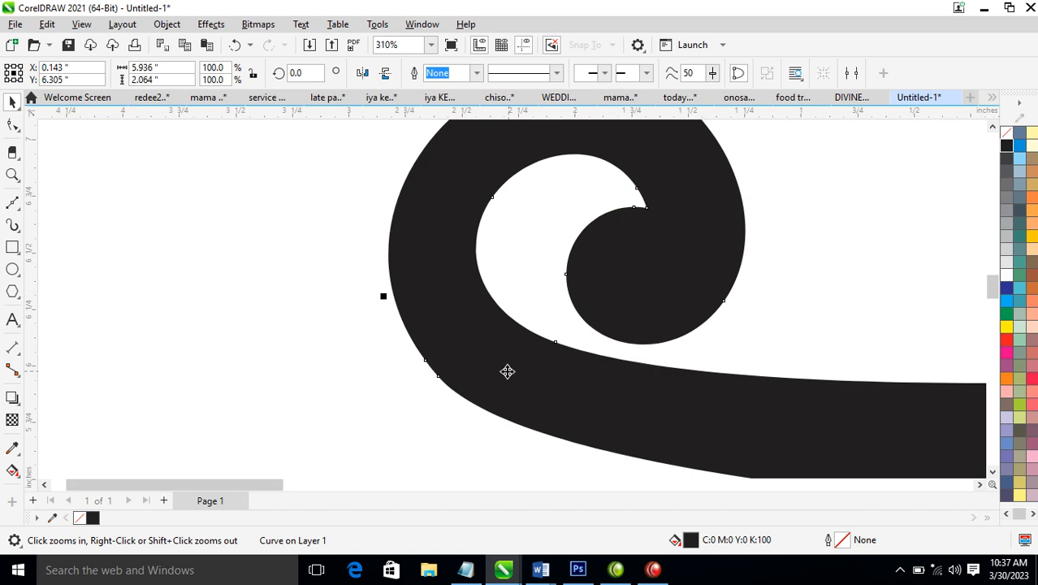
key(F10)
double_click(389, 270)
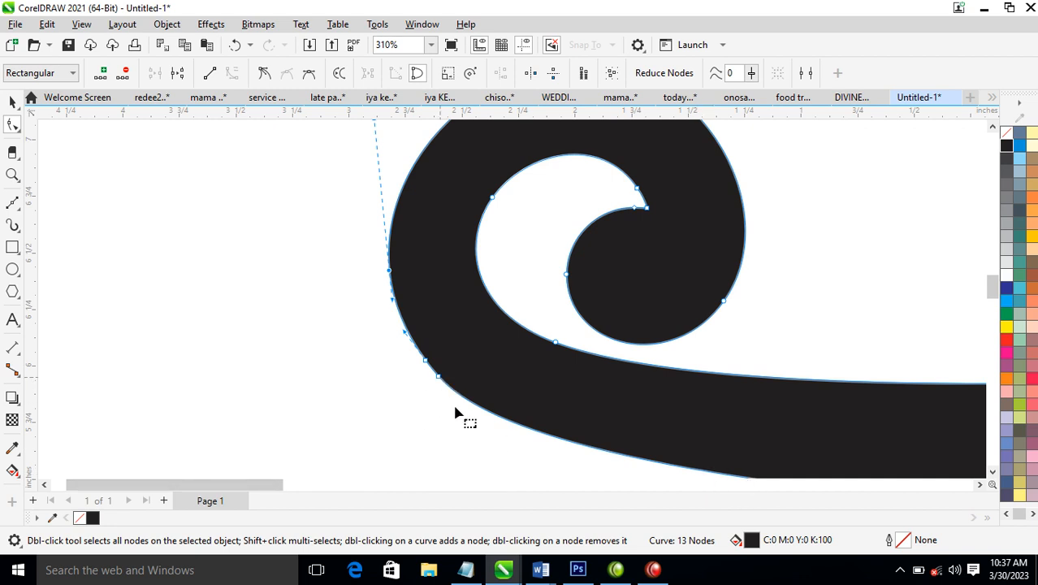
Smooth the swirl's lower-left bend by adding a node on the crossbar's underside and deleting the two close nodes at the bend
click(769, 483)
scroll(770, 483, right, 5)
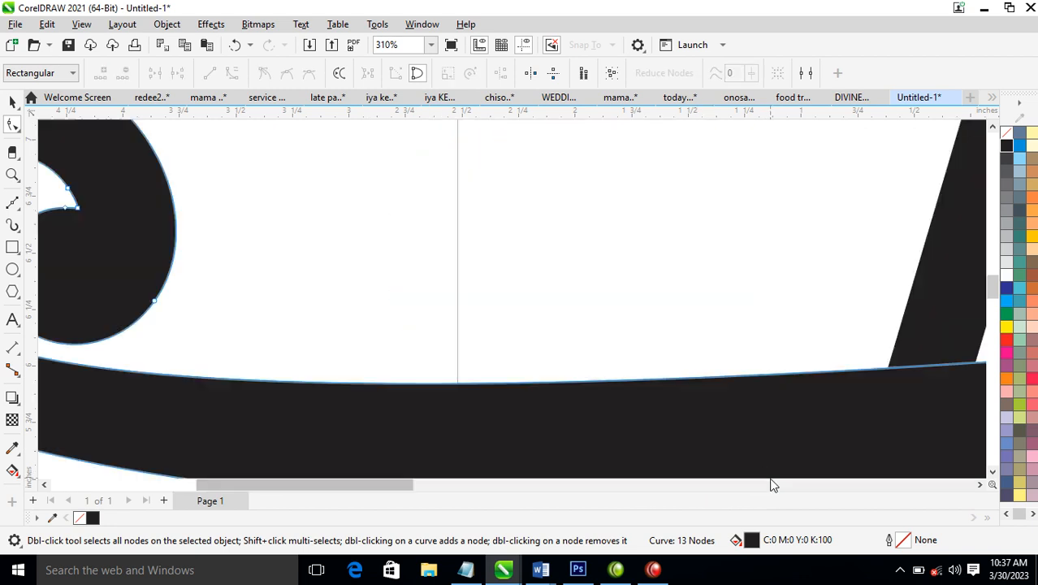
scroll(361, 436, down, 4)
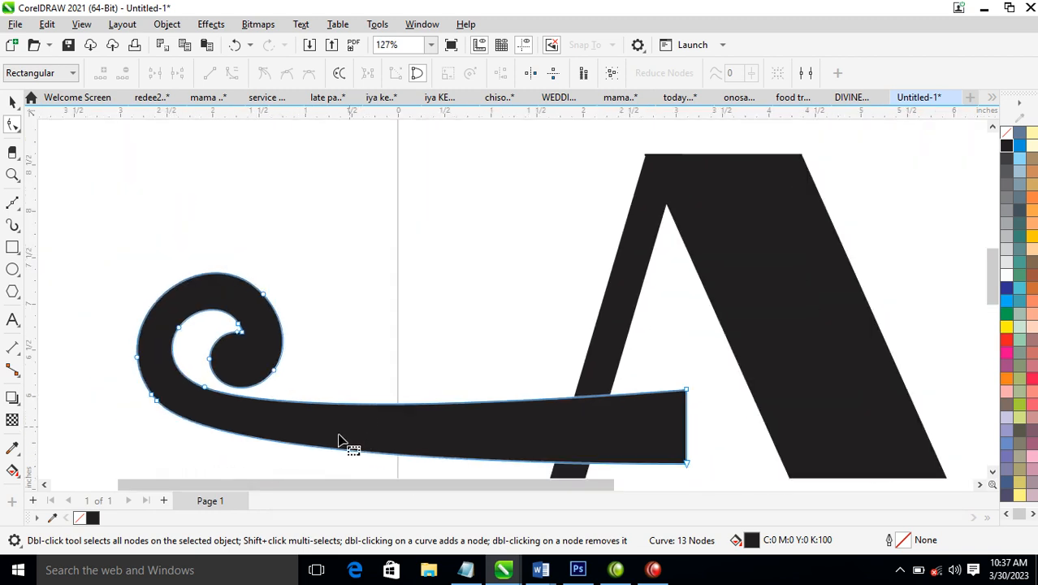
key(z)
drag(104, 298, 279, 473)
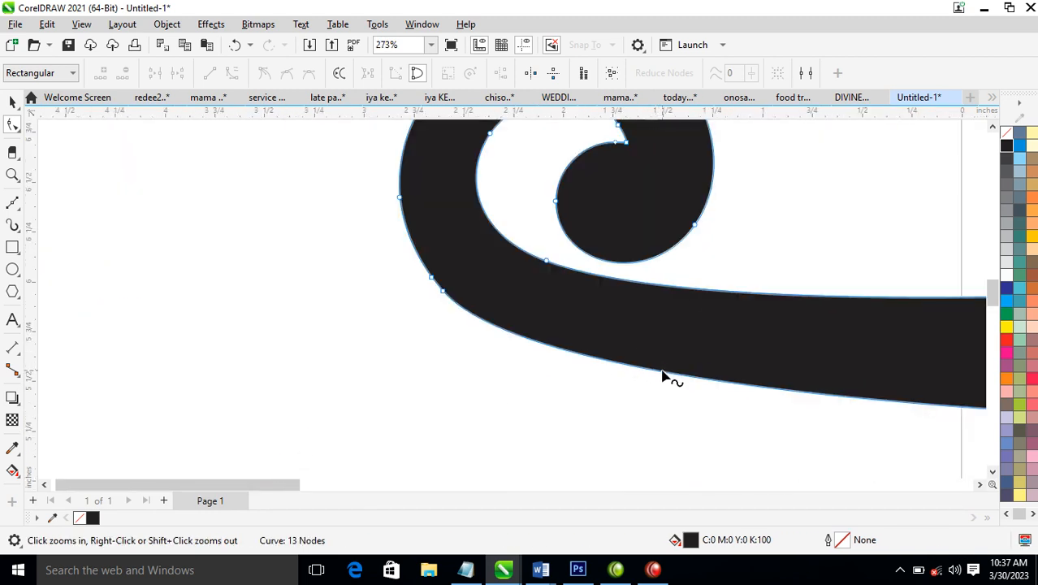
double_click(648, 370)
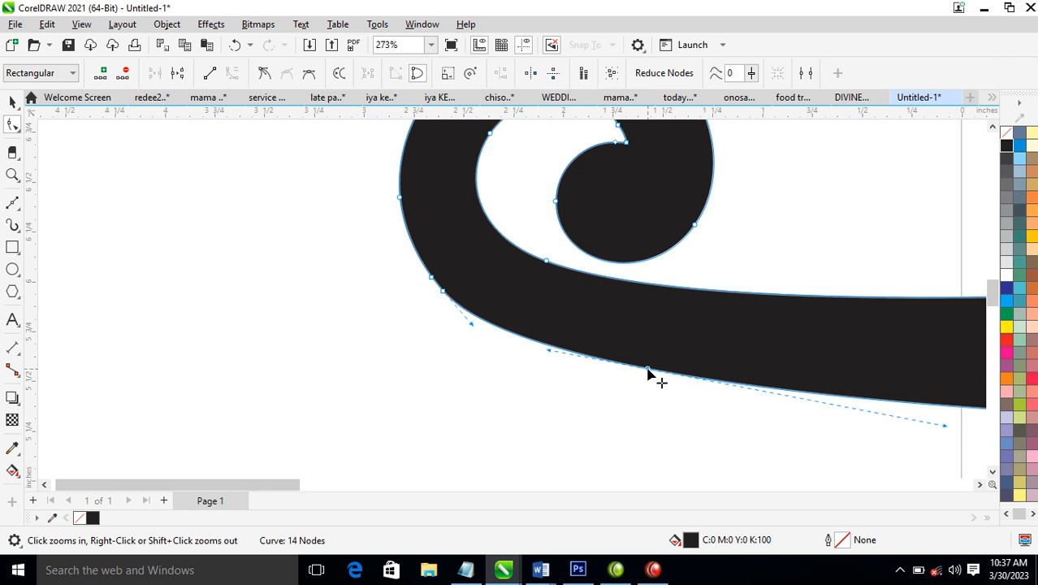
double_click(443, 291)
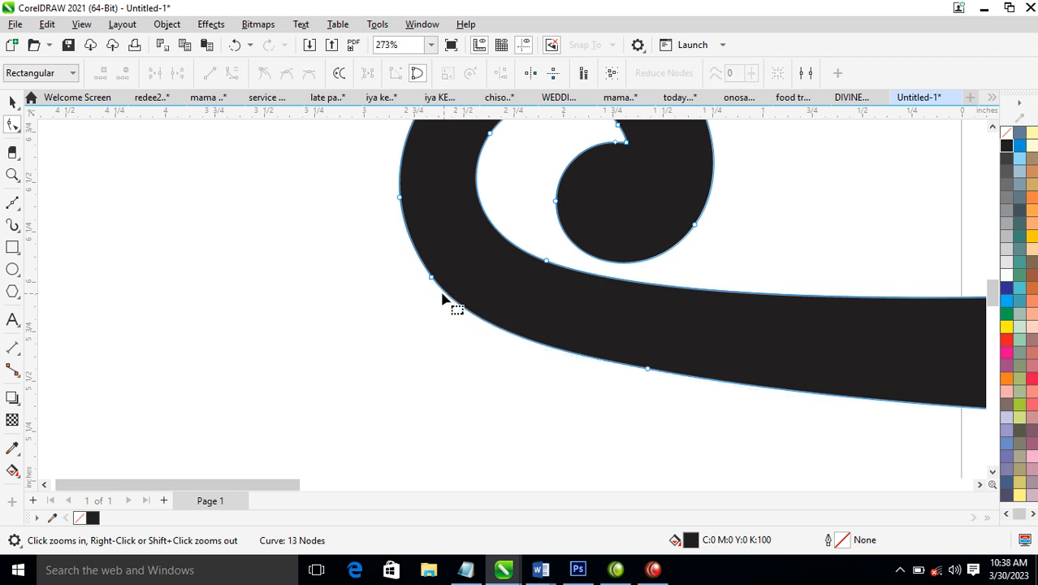
double_click(433, 280)
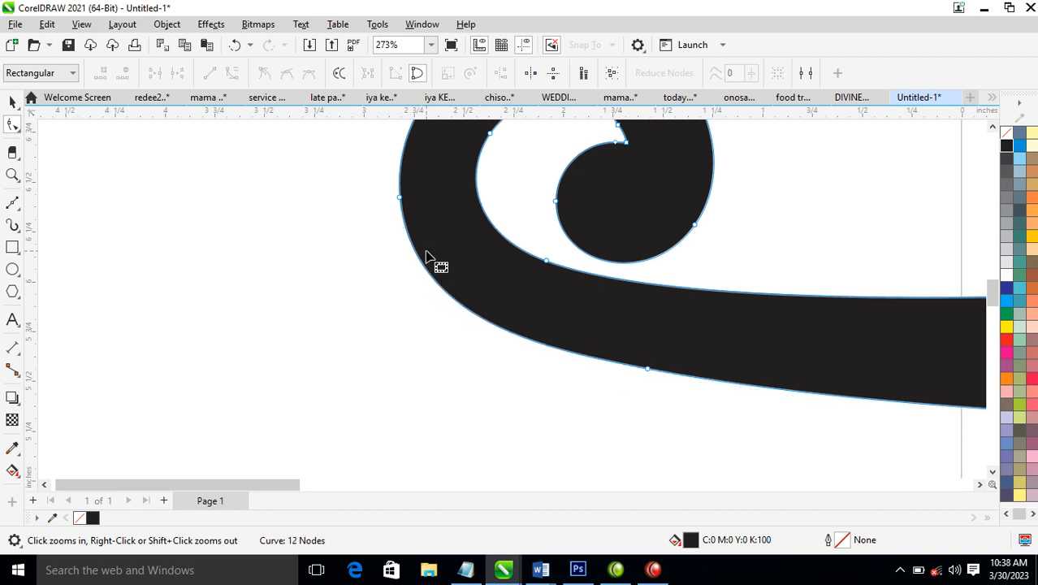
key(space)
Create a horizontally mirrored copy of the swirl extending across the thick leg, with the two straight ends meeting inside the letter
scroll(695, 288, down, 5)
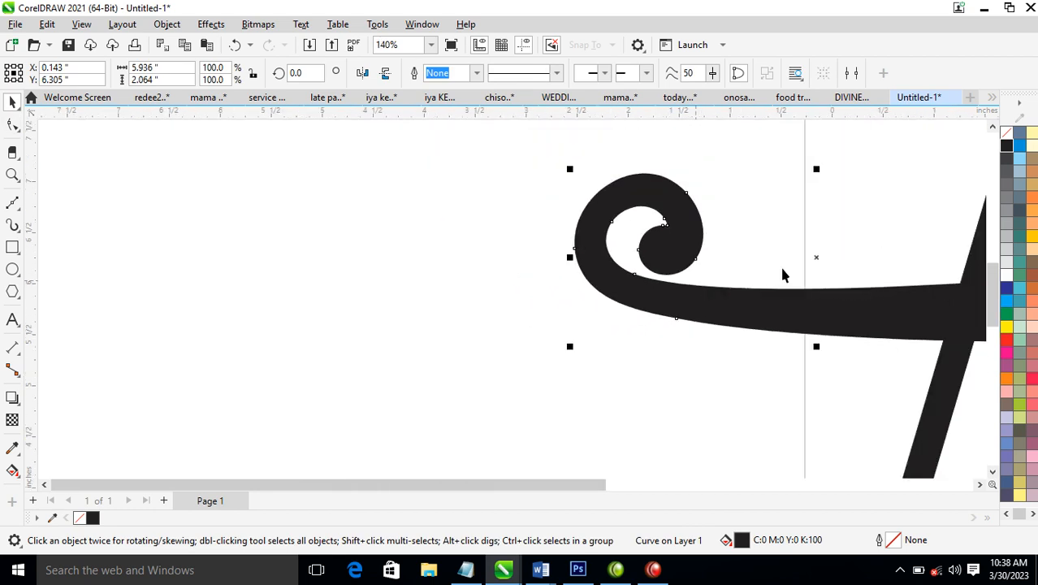
scroll(889, 246, down, 1)
key(F2)
drag(737, 152, 1004, 365)
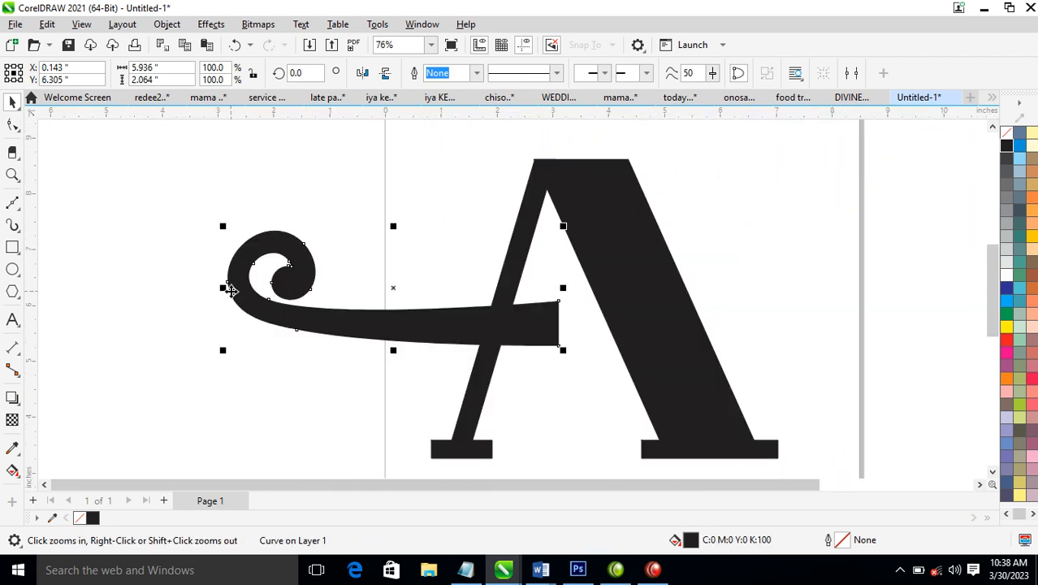
drag(222, 293, 787, 291)
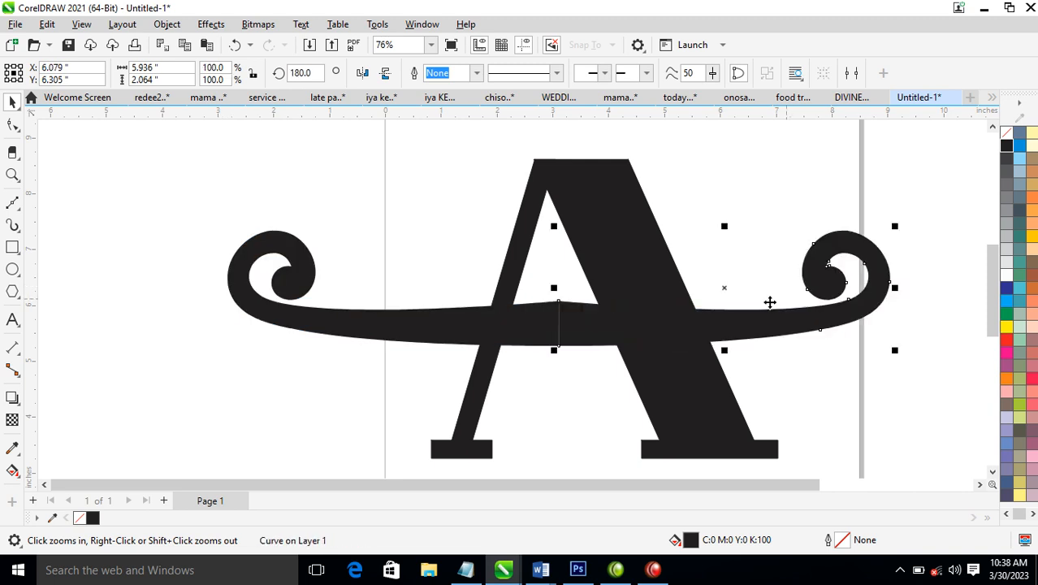
Weld the two swirl halves into one crossbar and shift it about 0.5 in to the right across the letter
shift+click(447, 339)
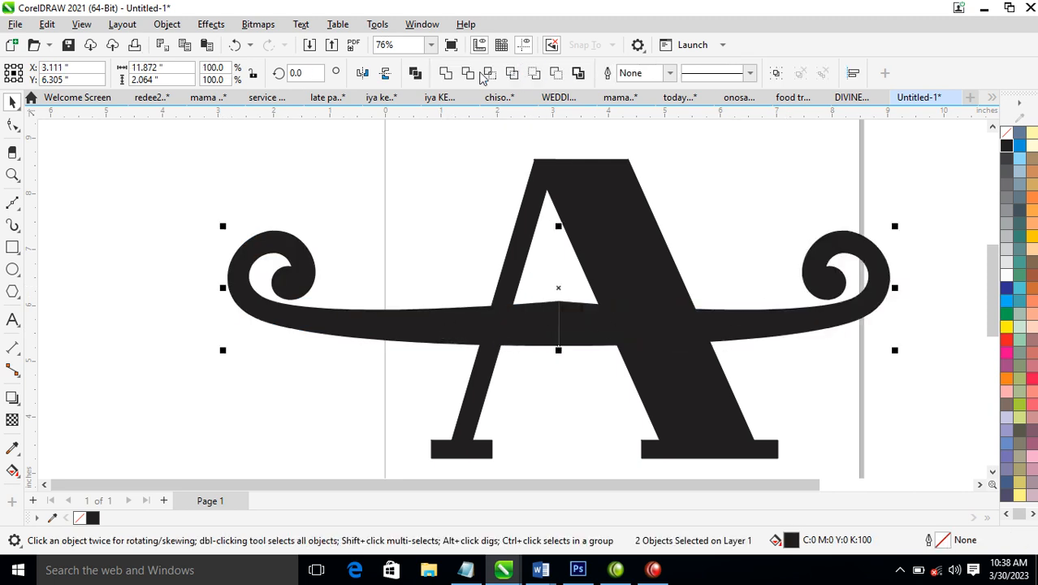
click(446, 74)
scroll(948, 306, down, 3)
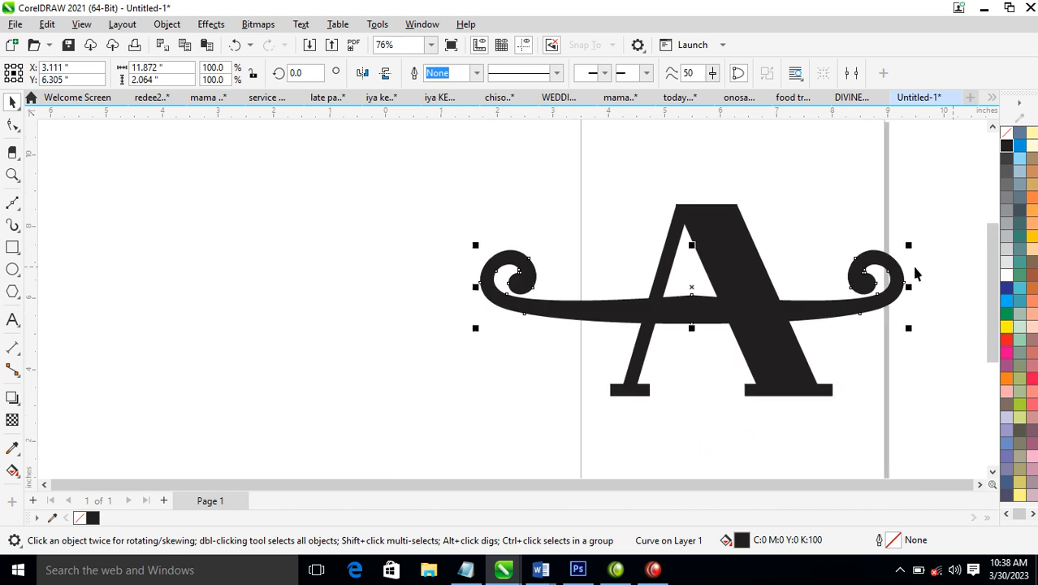
key(F2)
drag(544, 176, 1019, 400)
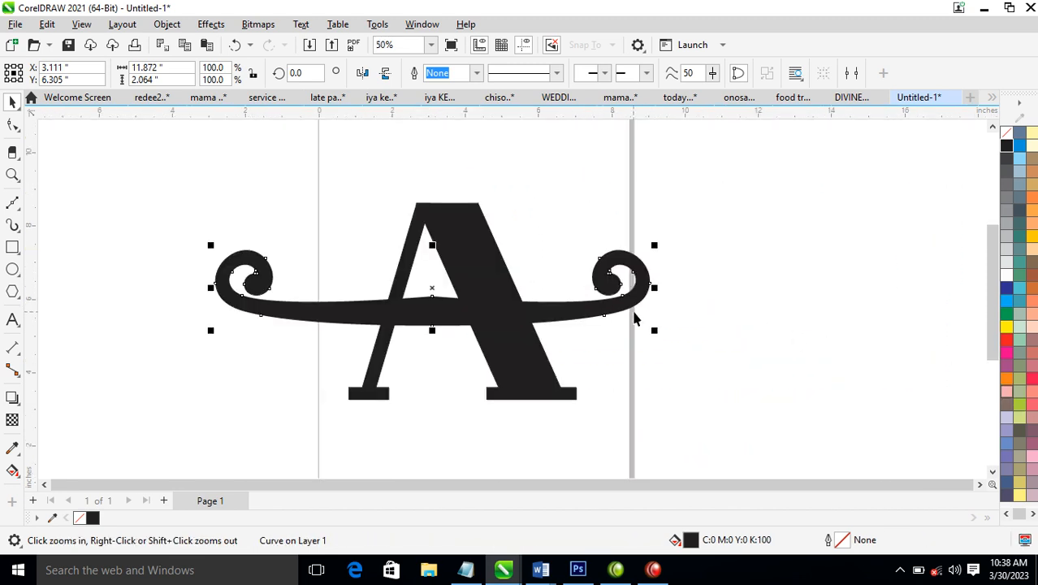
drag(632, 303, 650, 300)
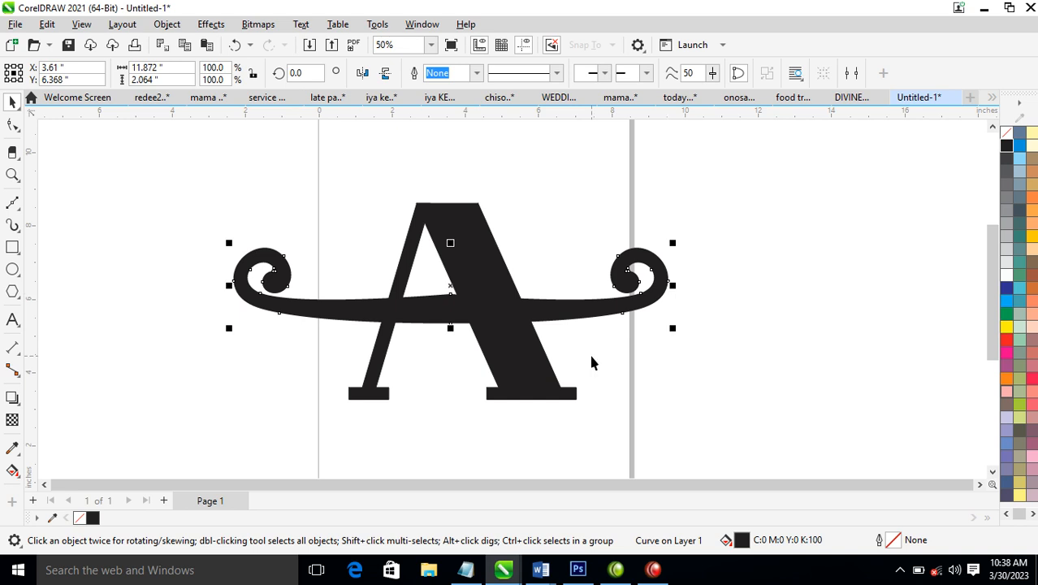
Draw a black vertical bar about 0.28 in wide and 1.87 in tall just beneath the left curl
key(z)
drag(187, 186, 756, 503)
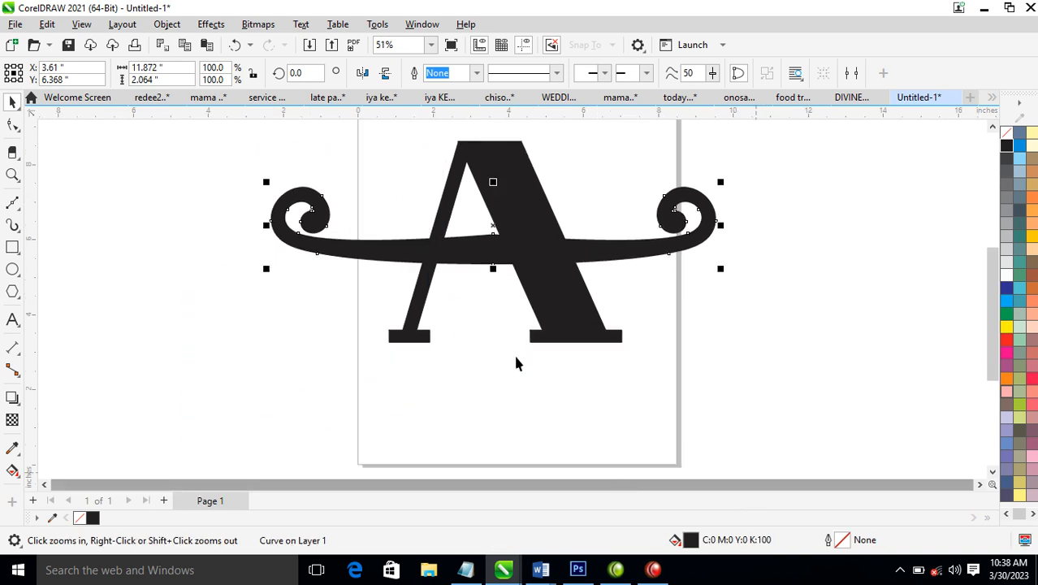
click(12, 247)
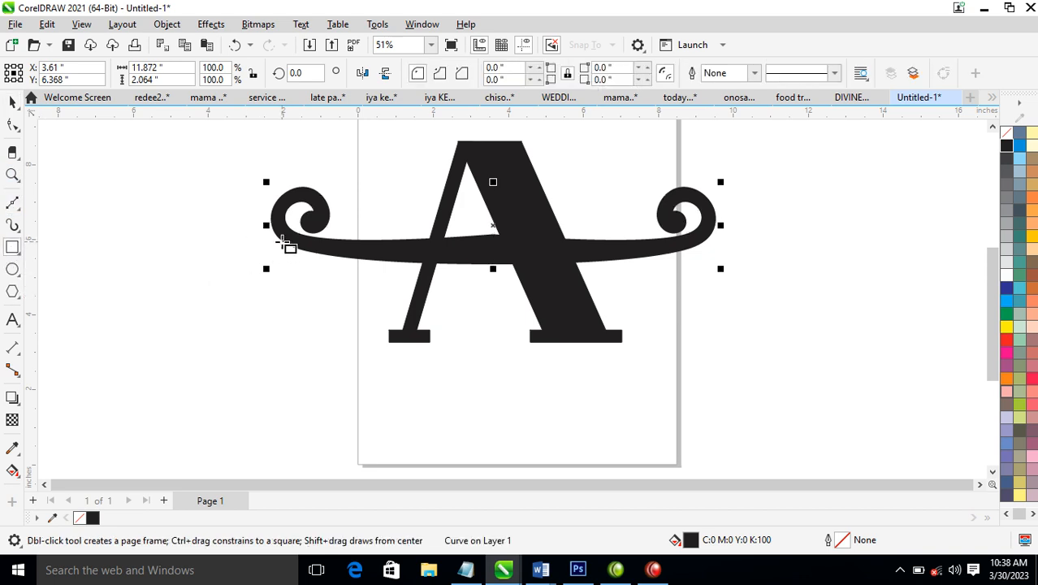
drag(282, 249, 294, 400)
key(space)
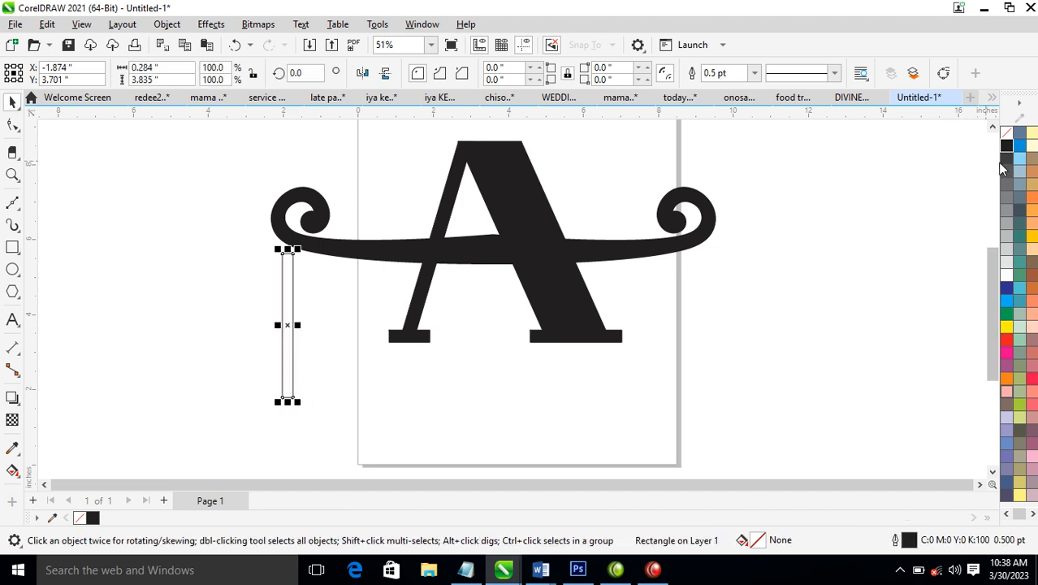
click(1007, 147)
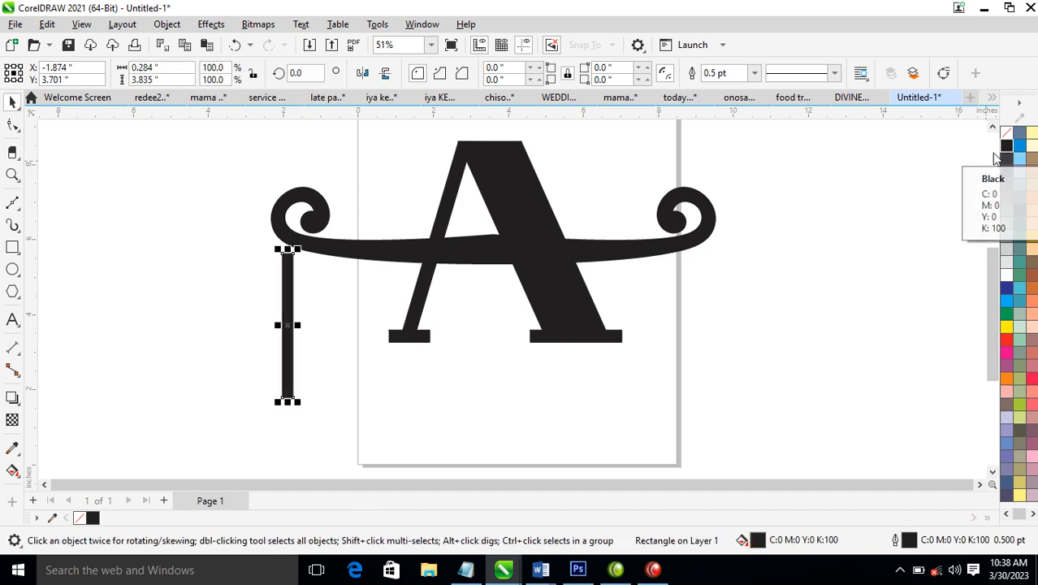
drag(286, 408, 294, 341)
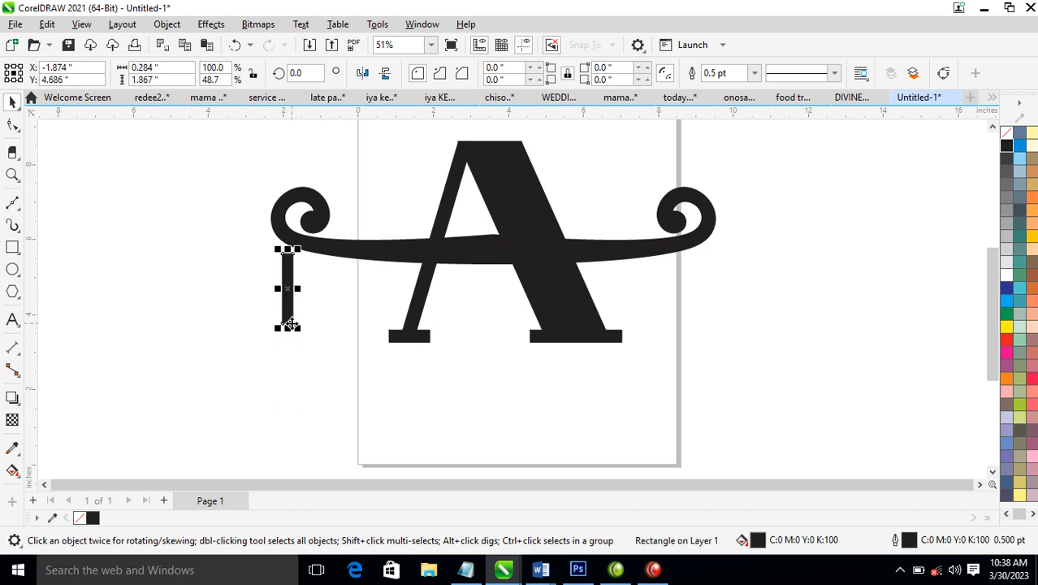
Make two copies of the bar rotated about its upper end, one splayed about 32° to each side
click(287, 288)
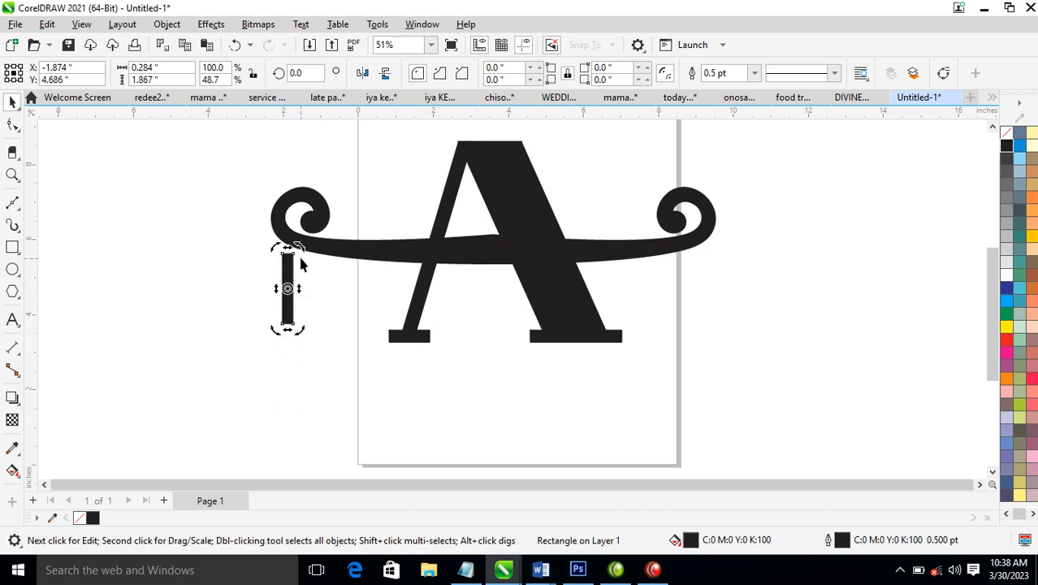
drag(302, 247, 300, 281)
click(301, 271)
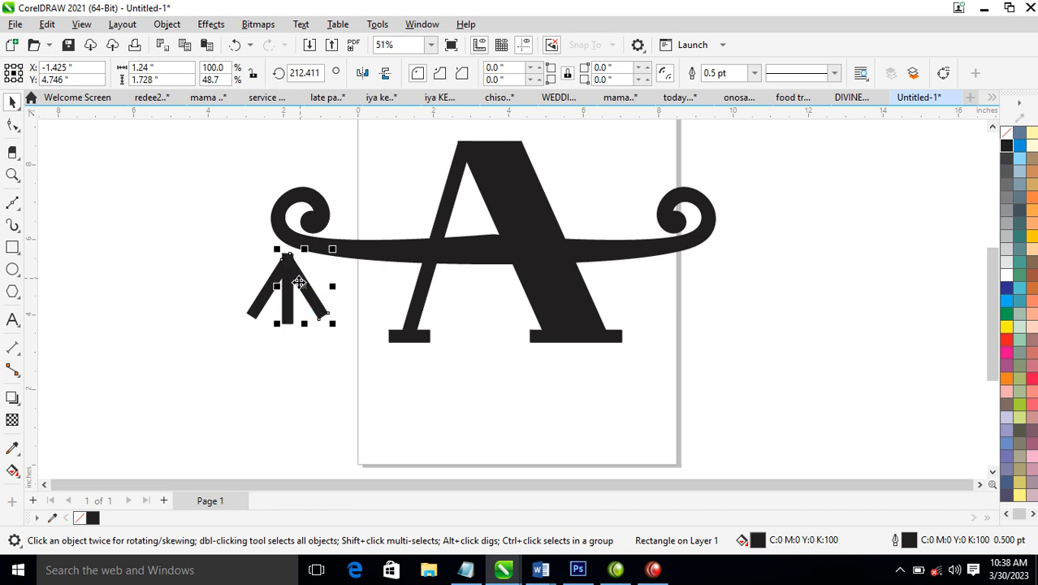
Weld the three bars into one shape and move it up so its apex overlaps the underside of the left curl
drag(192, 215, 375, 339)
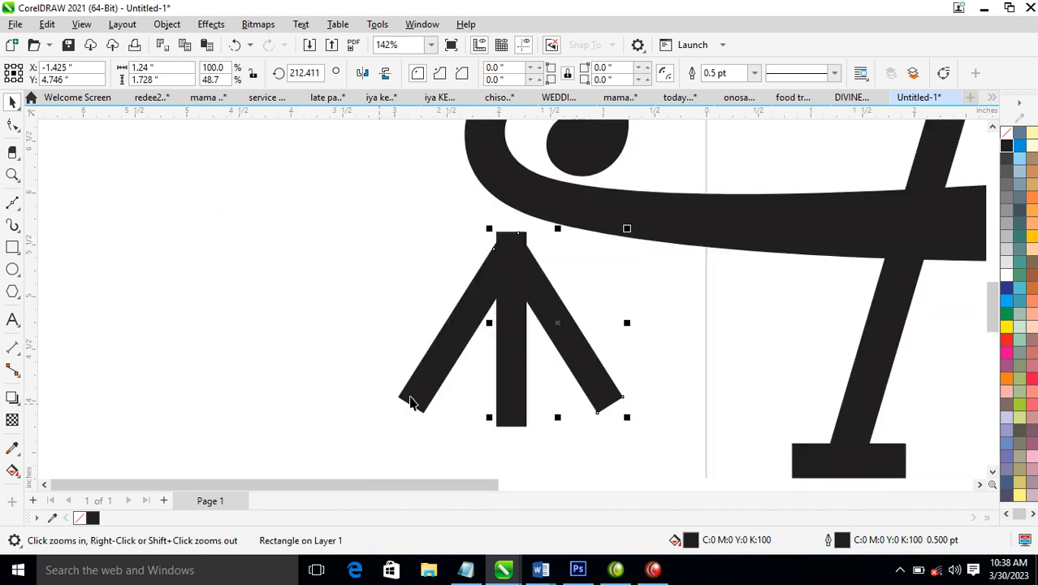
drag(272, 209, 717, 463)
click(445, 73)
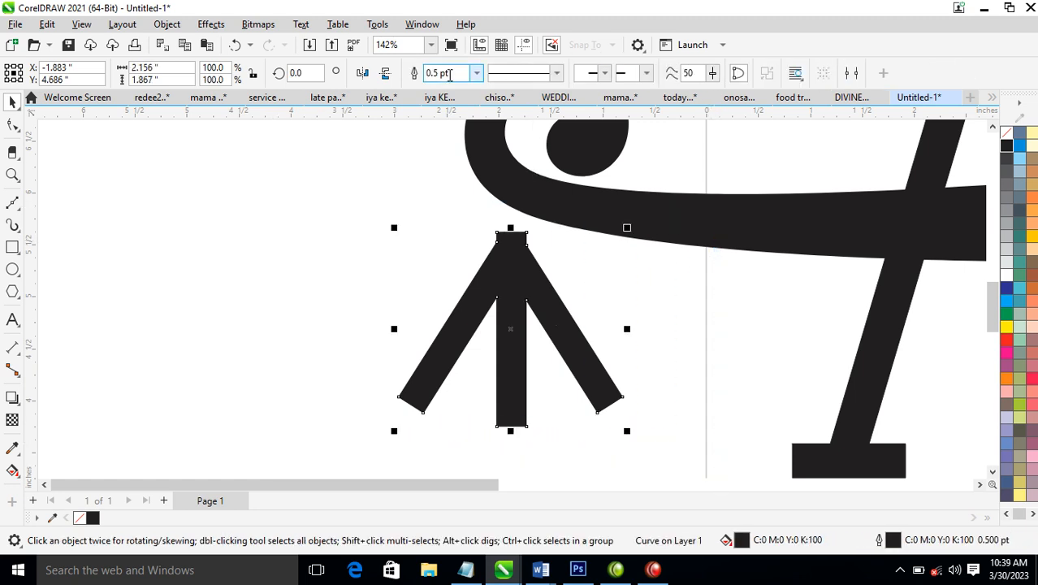
drag(529, 280, 532, 245)
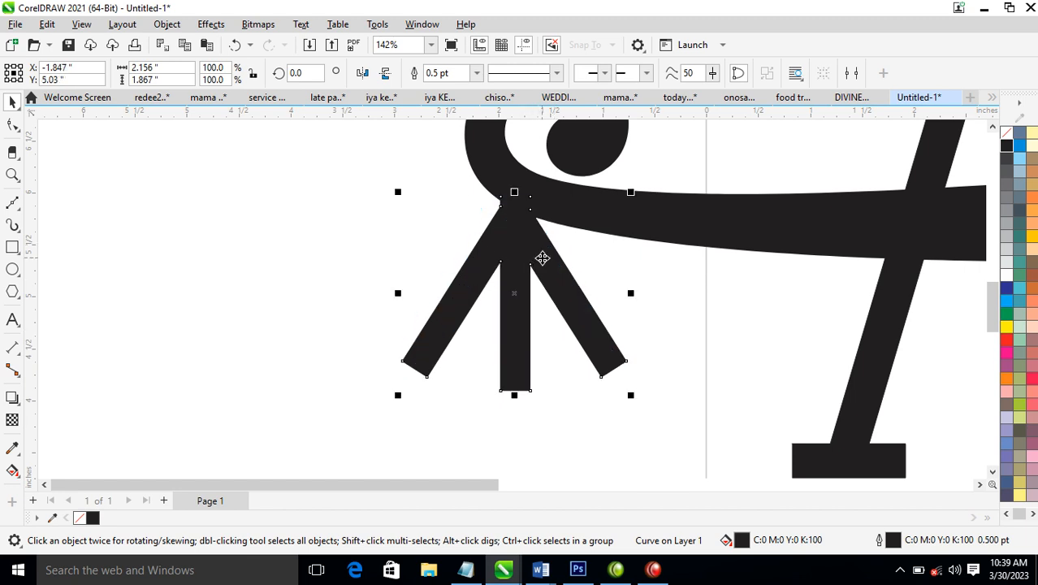
Stretch the three-legged shape downward to about 2.95 in tall, keeping its apex on the crossbar
scroll(542, 258, down, 5)
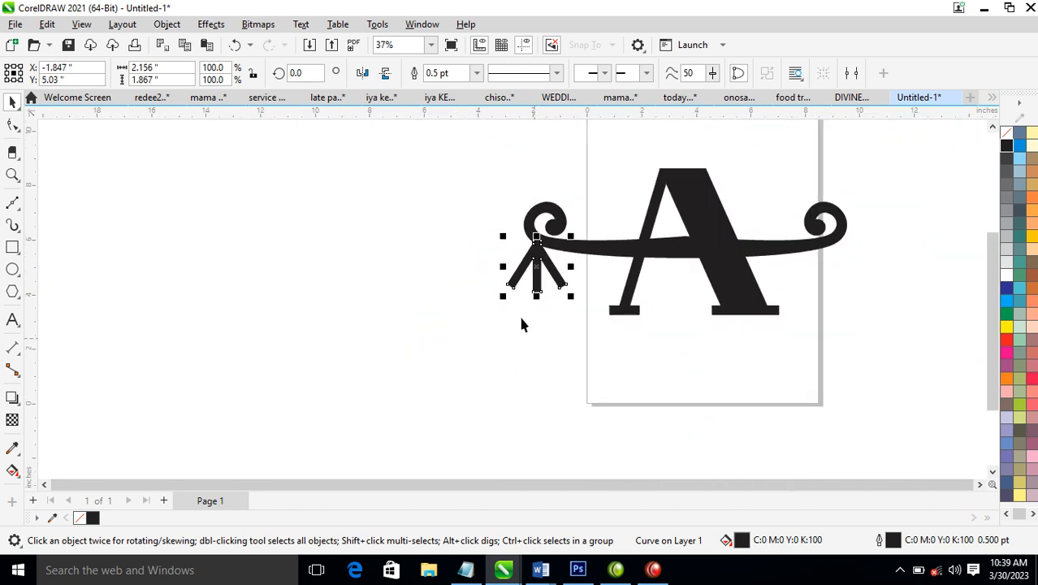
key(z)
drag(454, 155, 737, 441)
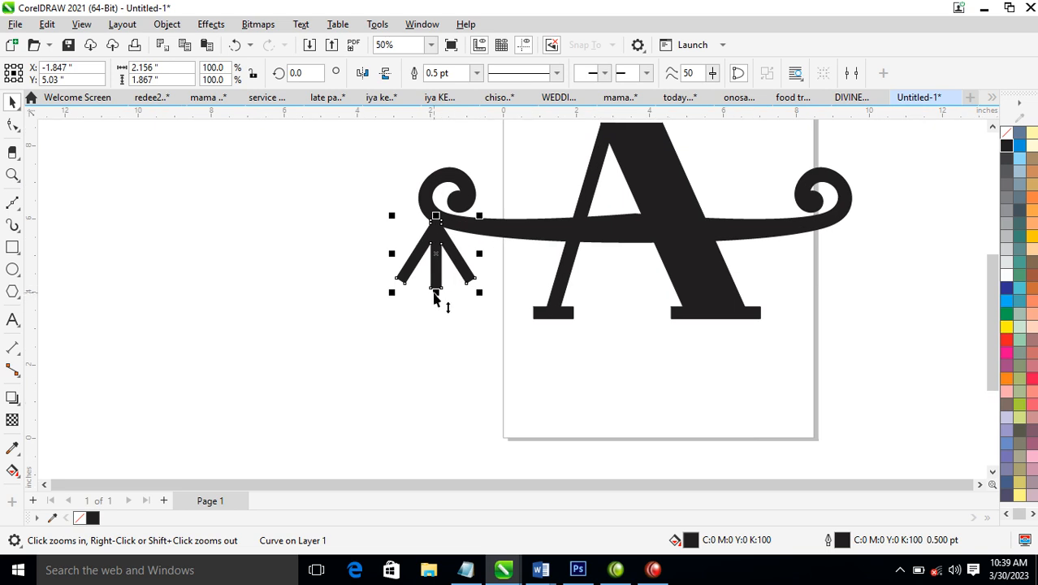
drag(437, 299, 436, 344)
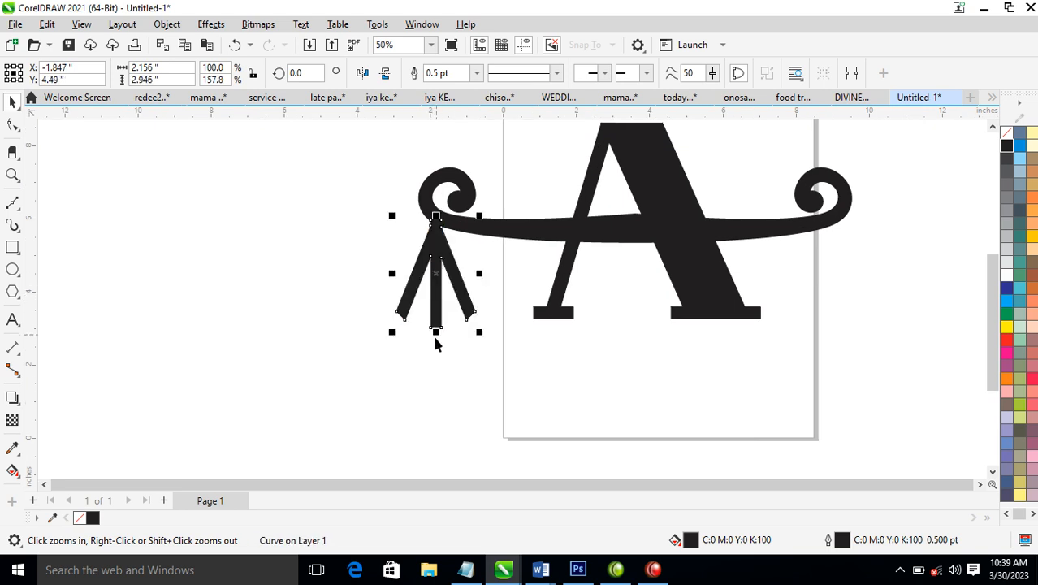
Draw a rectangle about 4.83 by 1.42 in across the legs' lower ends and trim the legs flat with it
click(12, 252)
drag(348, 310, 531, 364)
key(space)
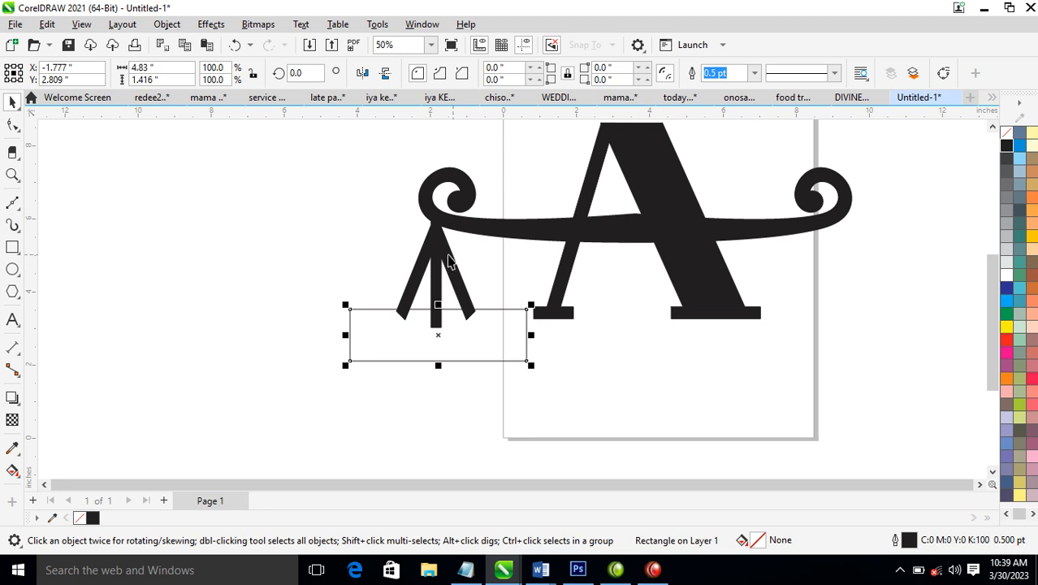
shift+click(449, 258)
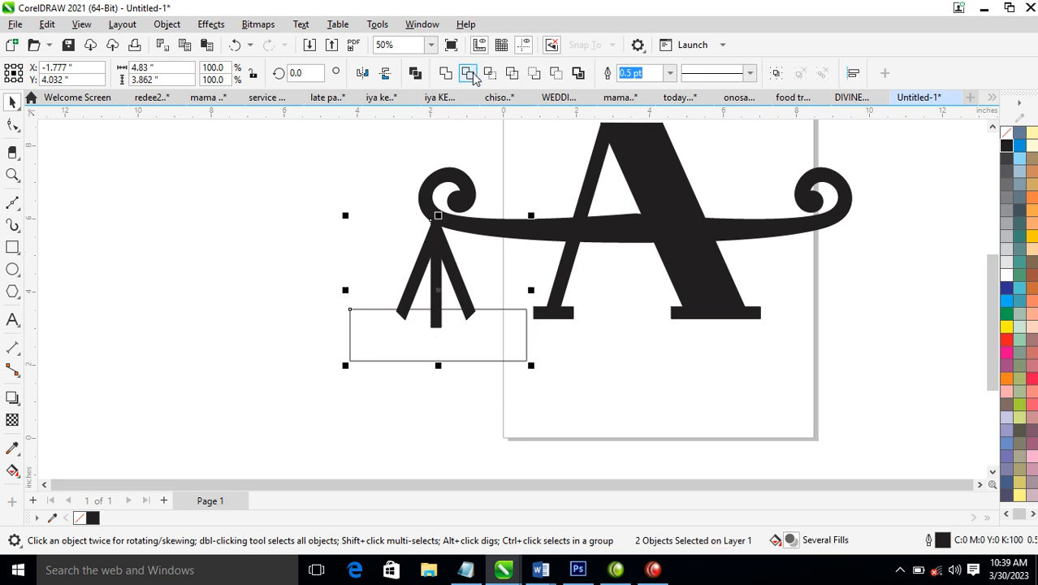
click(468, 73)
Resize the trimming rectangle to about 2.85 in wide and 0.43 in tall, keeping its upper edge against the legs
click(471, 350)
key(z)
drag(286, 230, 664, 410)
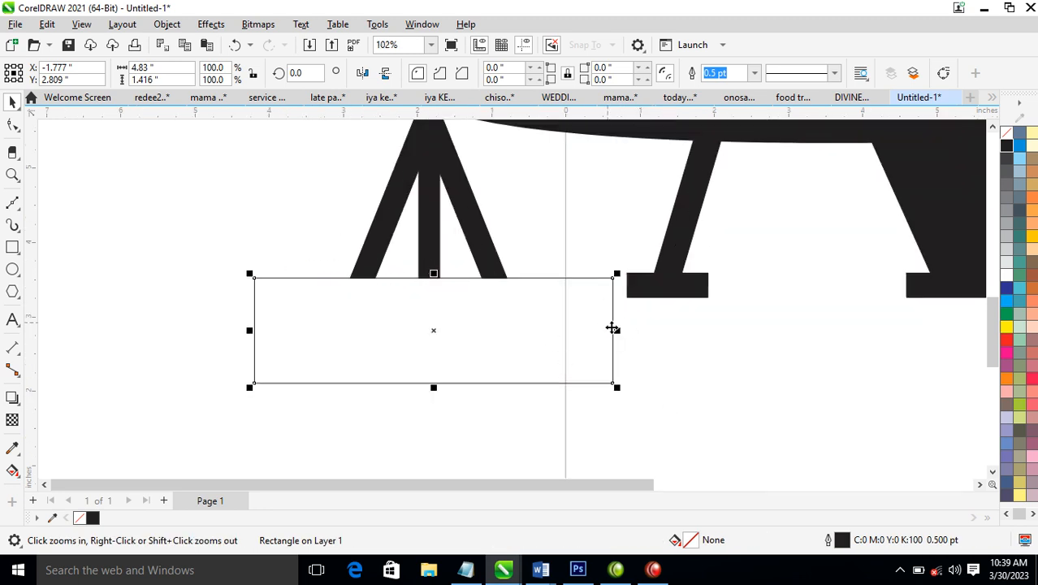
drag(617, 333, 573, 325)
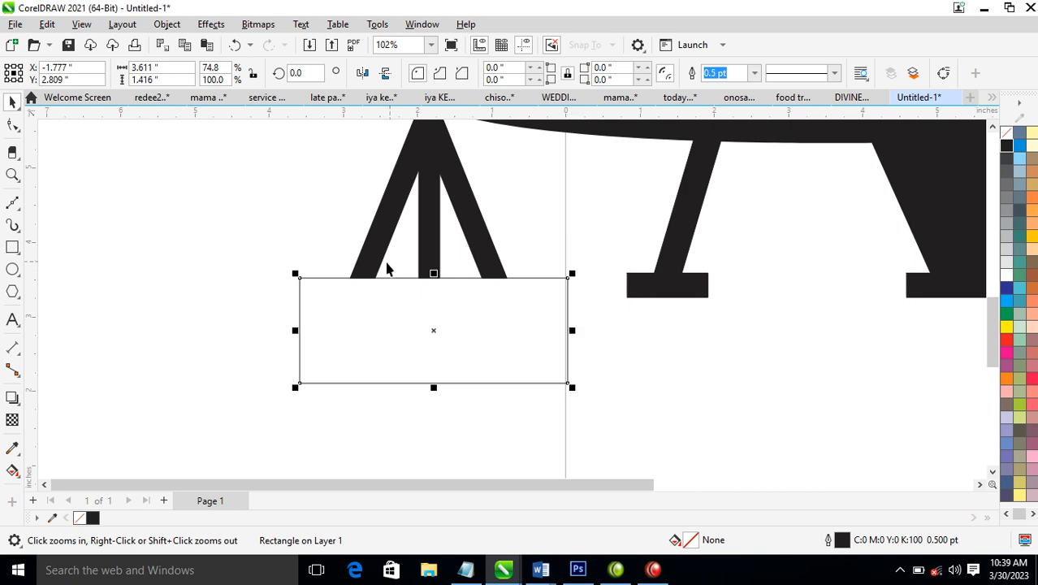
drag(573, 330, 540, 329)
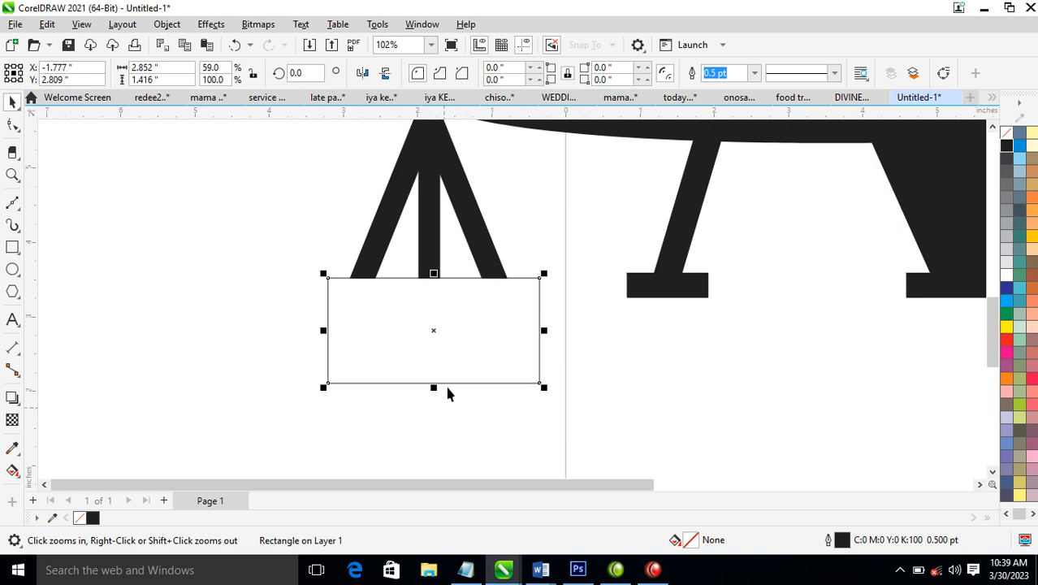
drag(434, 388, 437, 311)
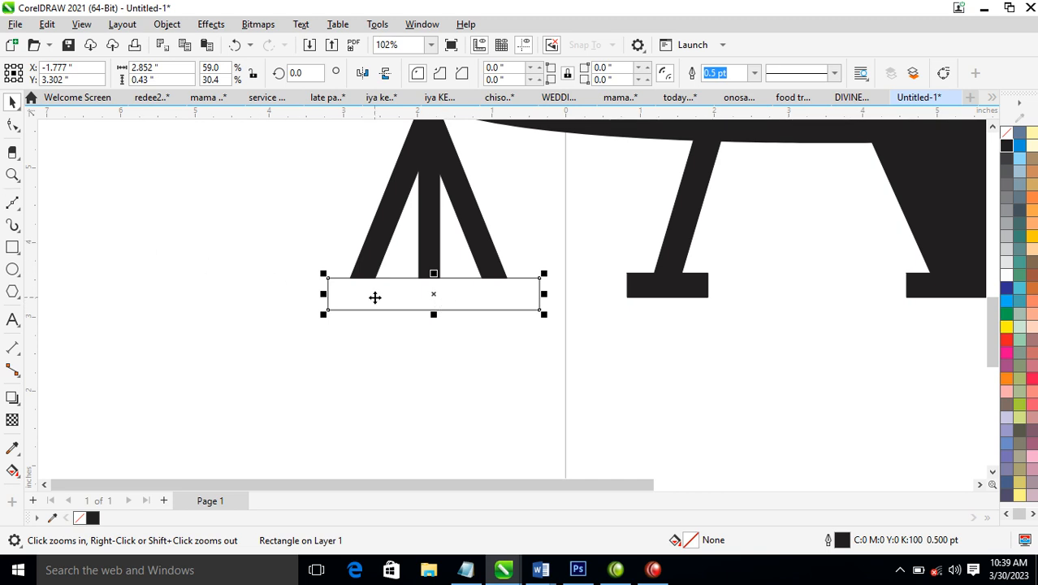
Convert the rectangle to curves and delete its two lower corner nodes
right_click(408, 293)
click(429, 132)
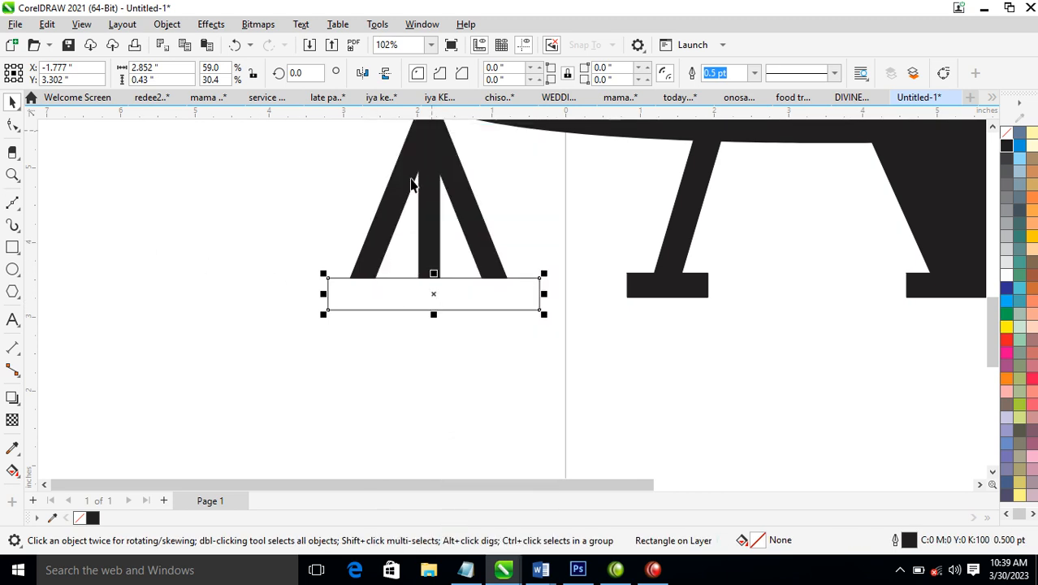
key(F10)
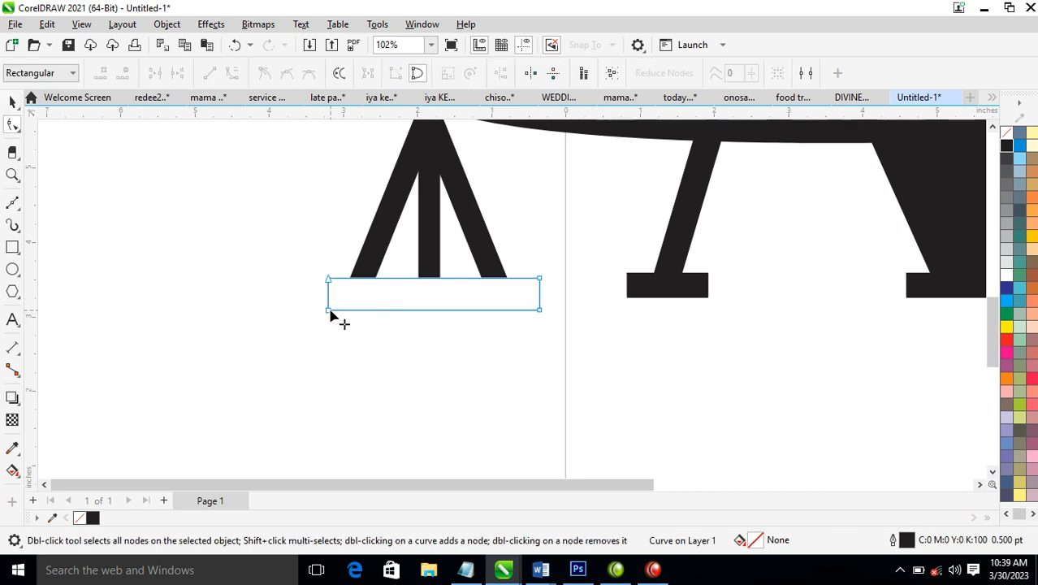
double_click(328, 308)
double_click(540, 310)
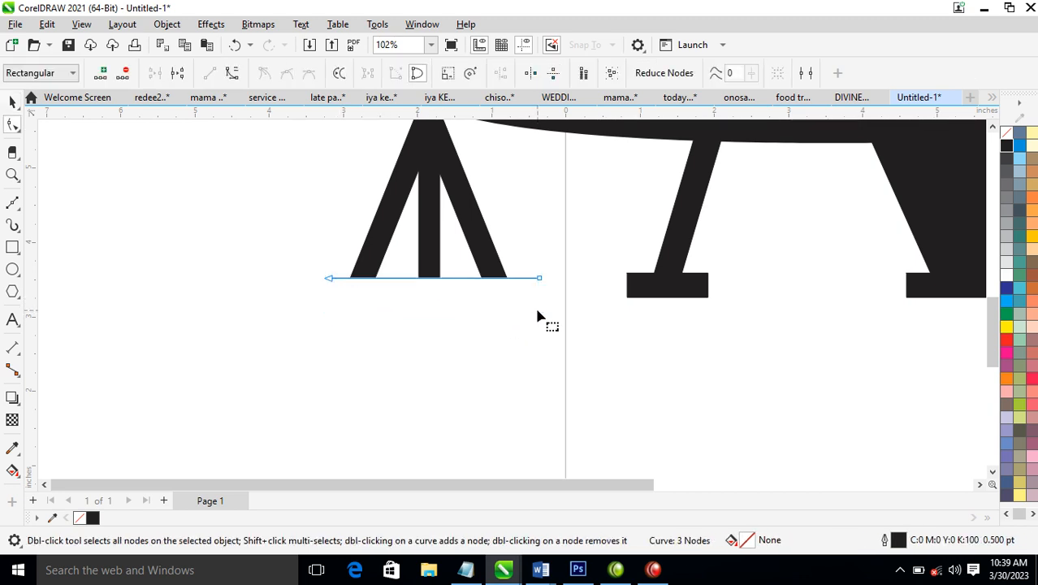
Convert the lower line segment to a curve and bend it down into an evenly rounded bowl about 0.7 in deep
right_click(436, 280)
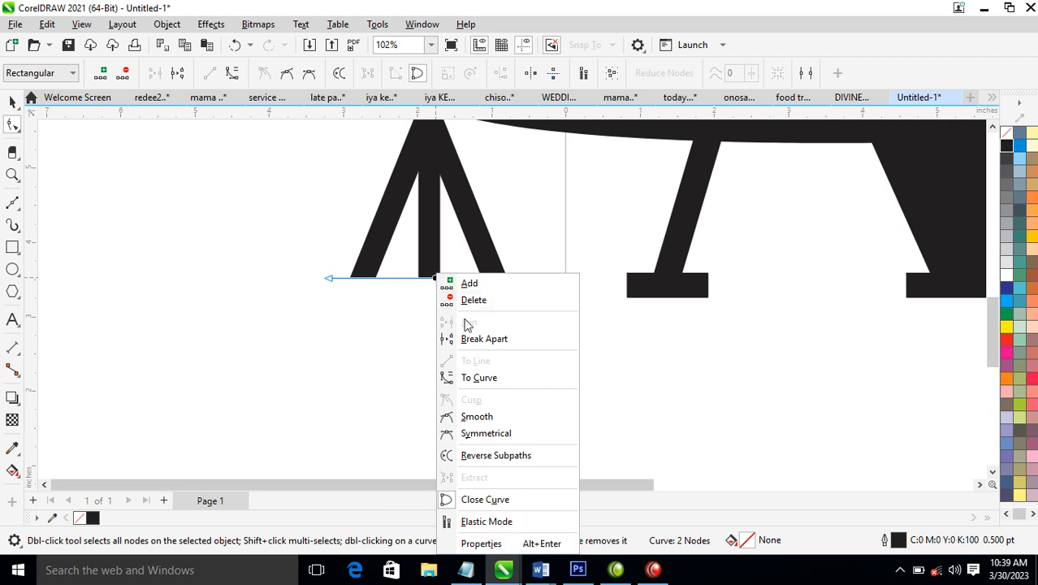
click(478, 383)
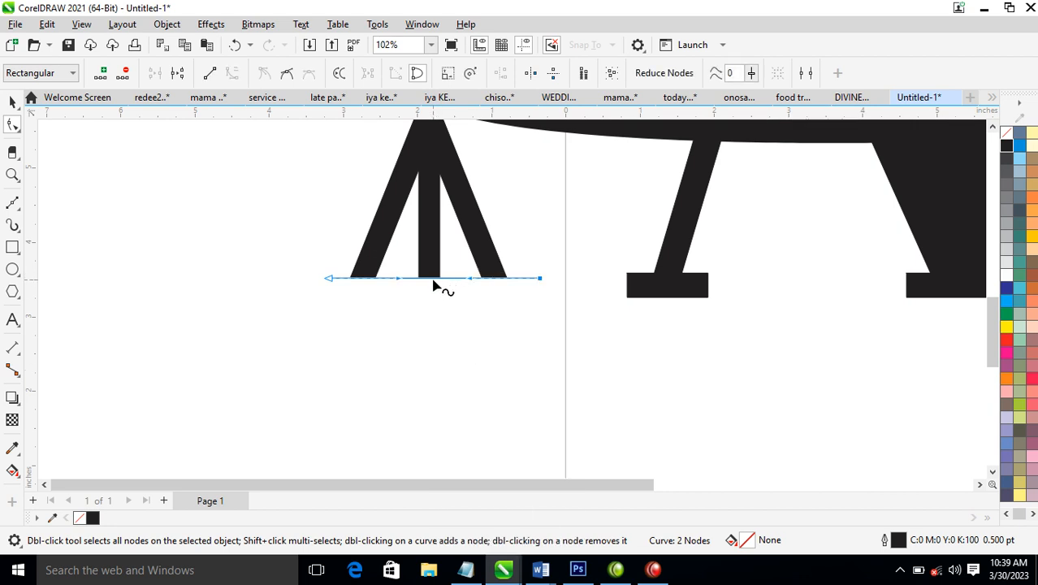
drag(434, 280, 431, 332)
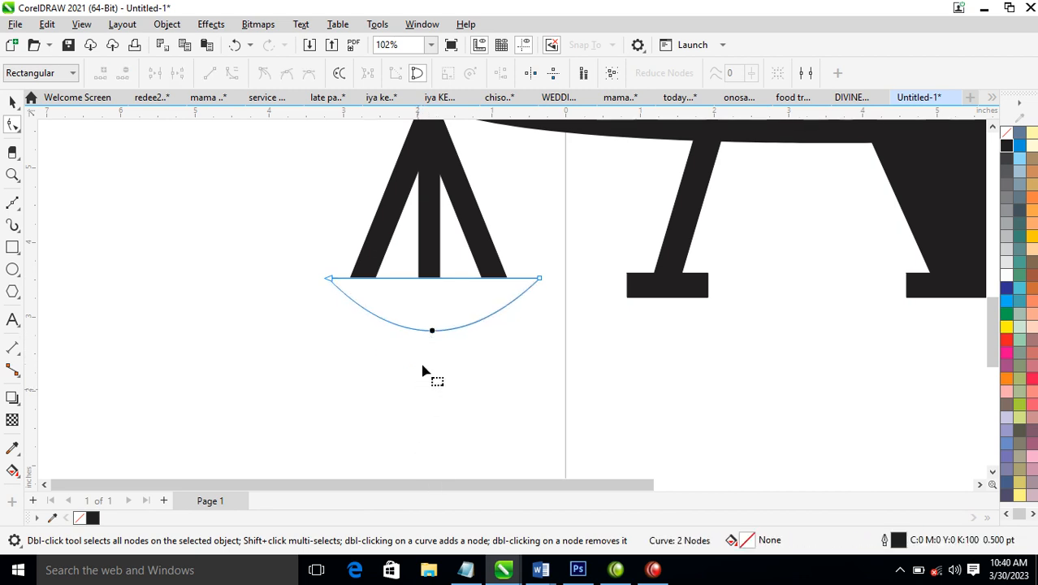
click(538, 279)
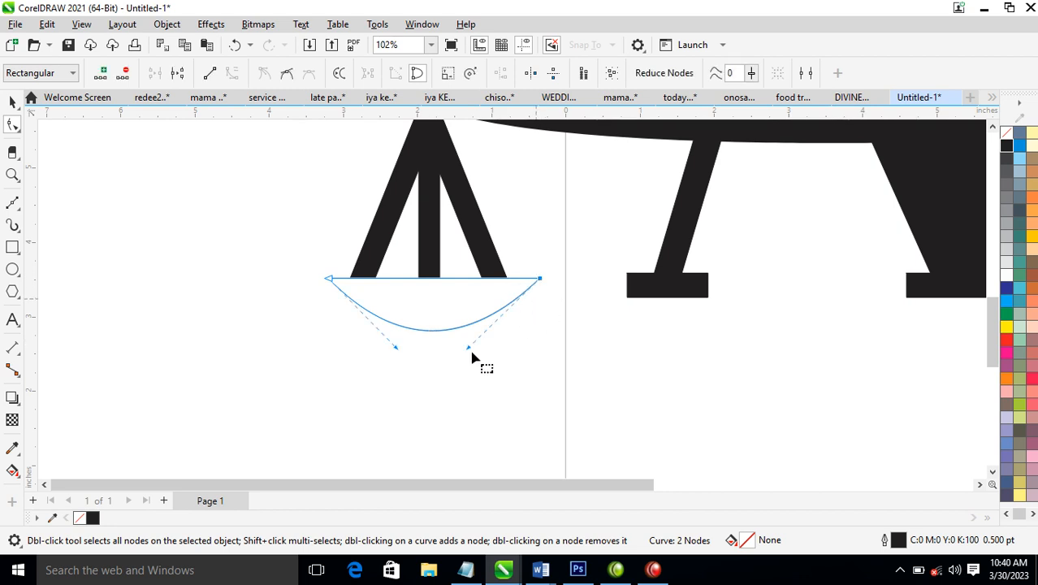
drag(471, 350, 508, 354)
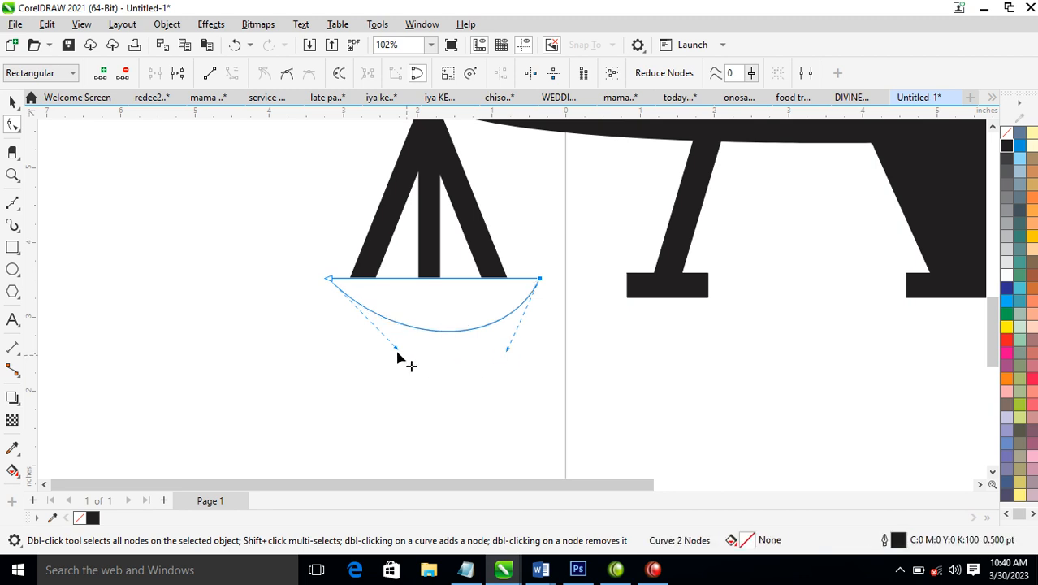
drag(390, 348, 359, 348)
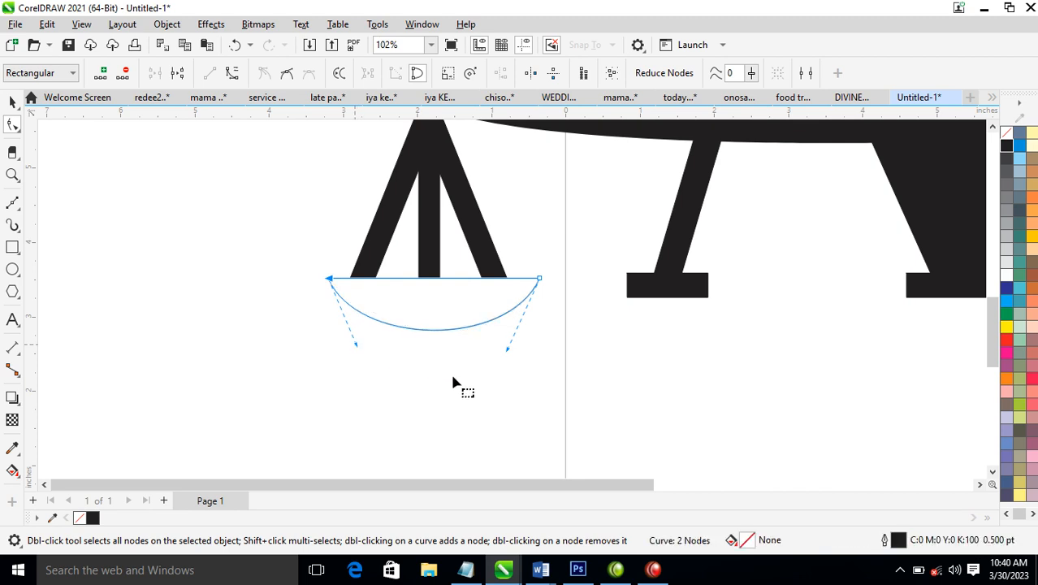
Fill the bowl with black and narrow it evenly from both sides to about 2.46 in wide
key(space)
click(1009, 147)
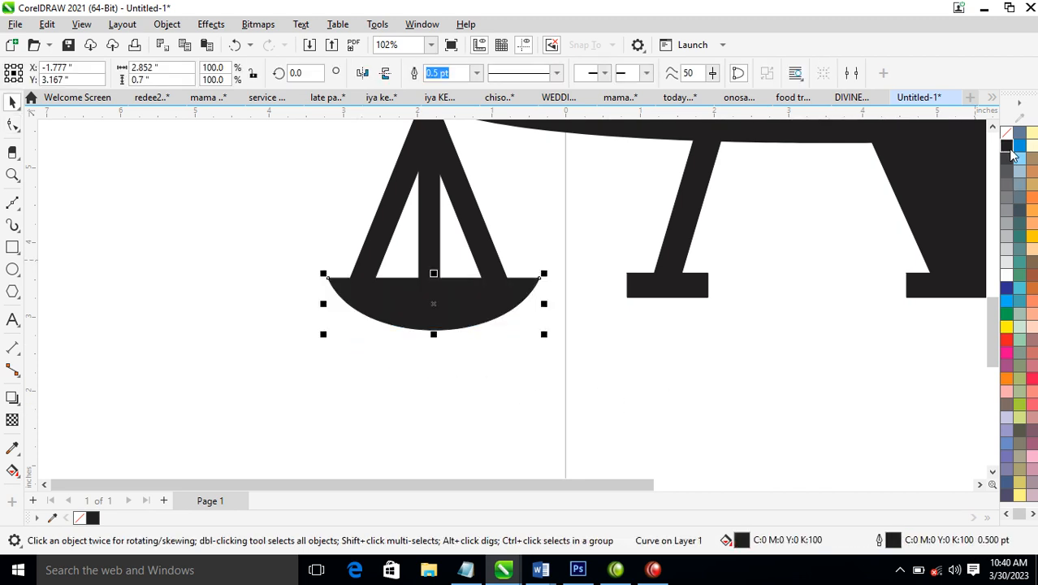
drag(549, 306, 529, 294)
Centre the bowl horizontally beneath the three-legged shape
shift+click(466, 228)
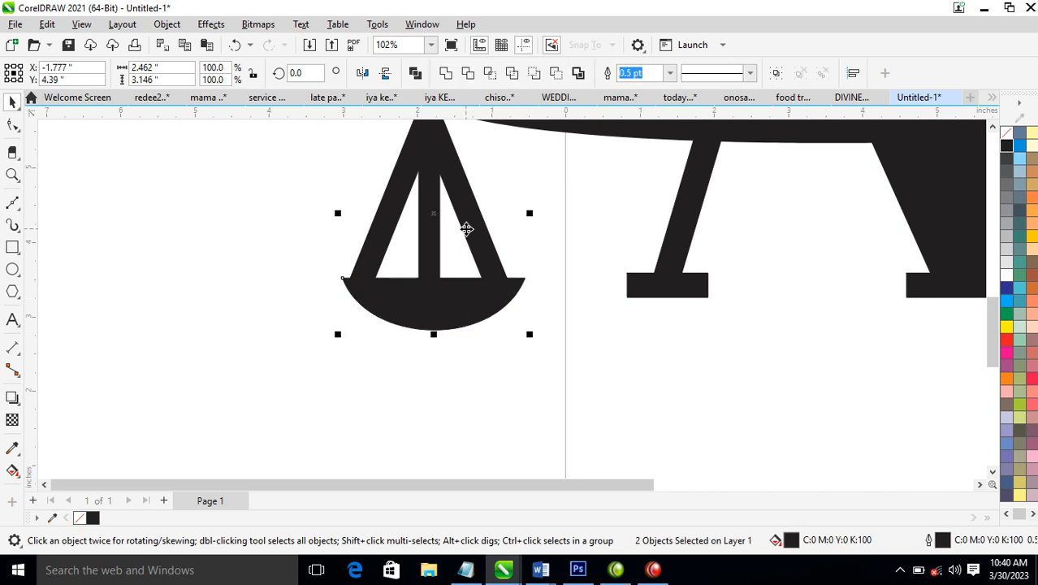
scroll(475, 284, down, 3)
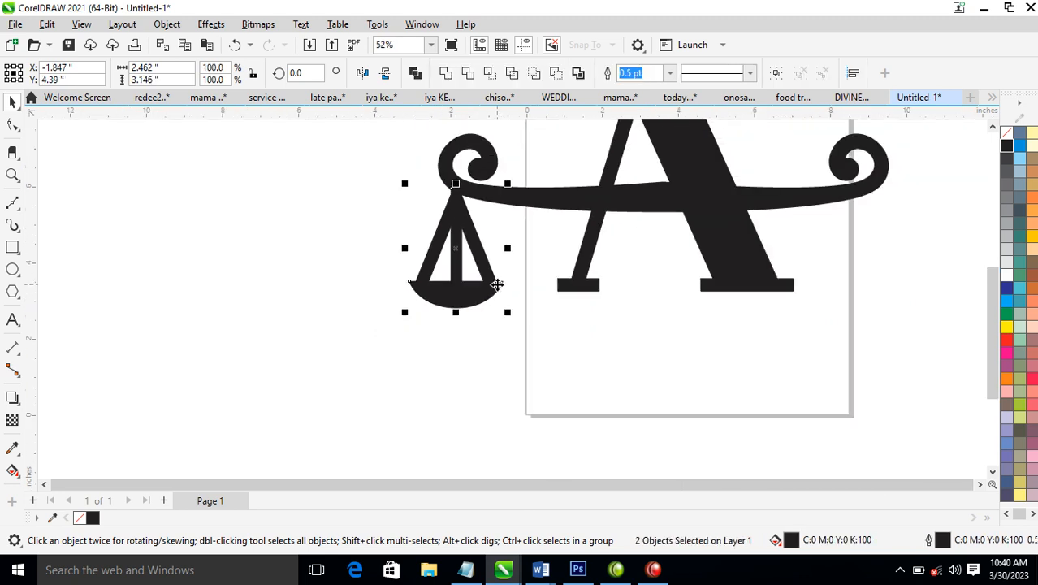
Shift the scale pan slightly inward under the left curl and hang a duplicate under the crossbar's right curl
scroll(497, 285, down, 3)
key(F2)
drag(385, 150, 828, 324)
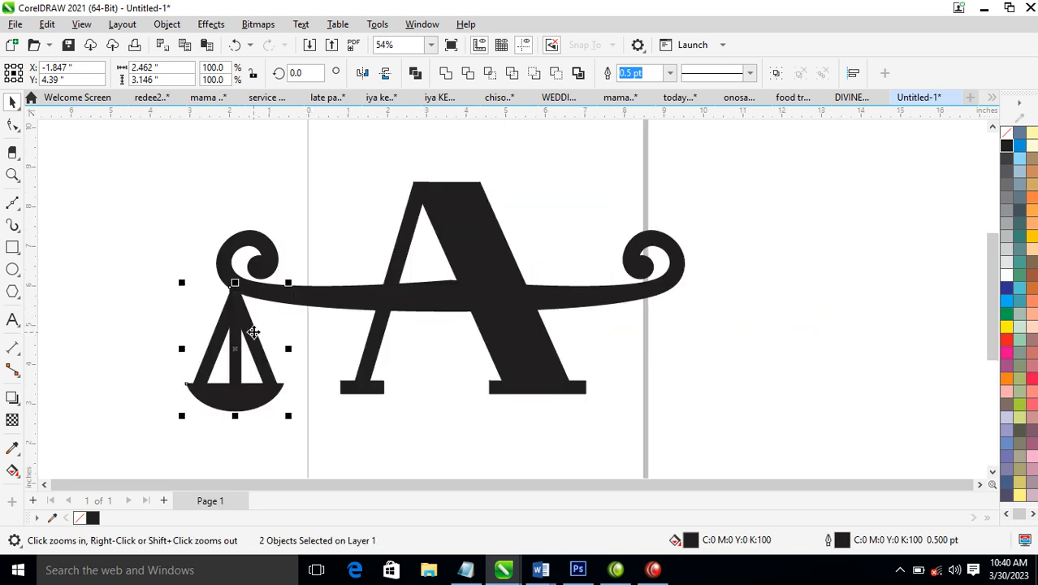
drag(240, 314, 676, 302)
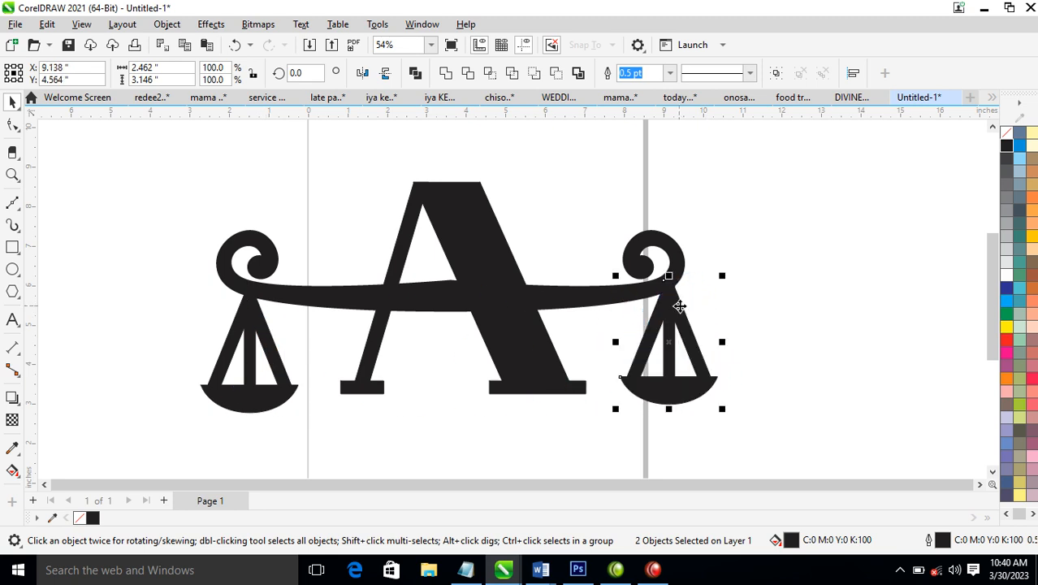
Rotate the swirl crossbar about 5.9 degrees counterclockwise so its right end rises
click(677, 253)
click(678, 252)
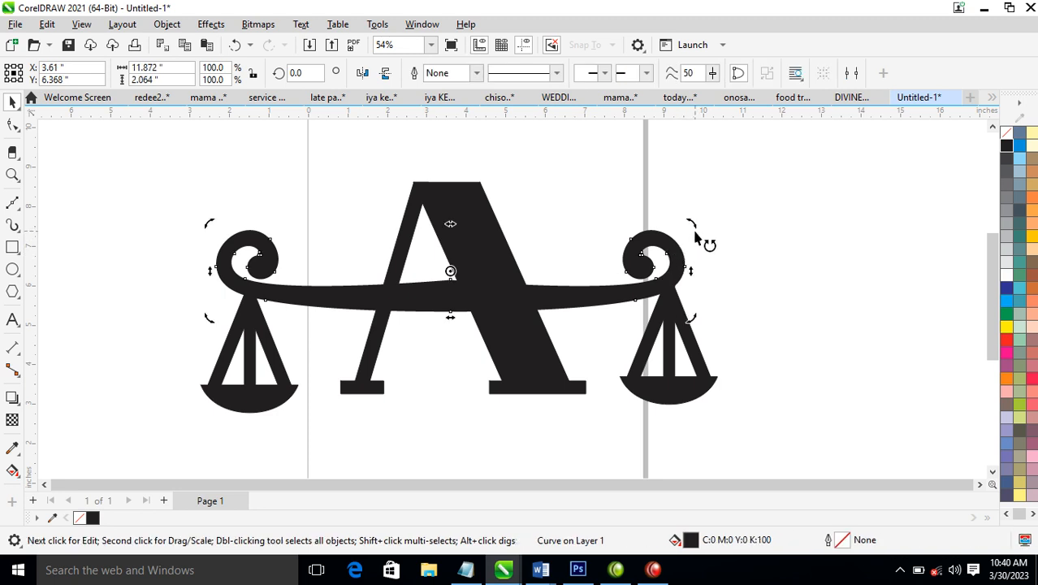
drag(696, 232, 692, 205)
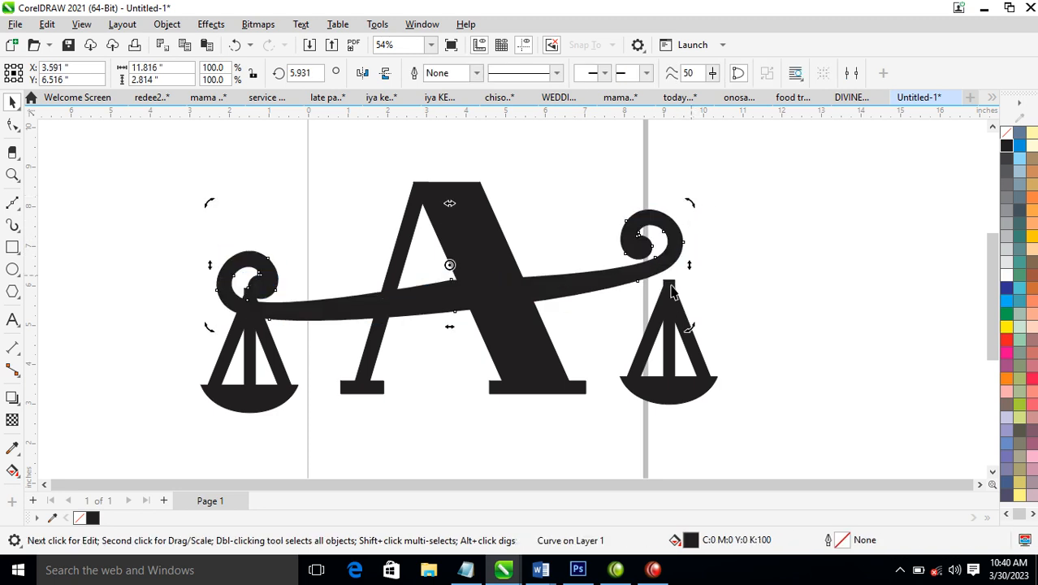
Weld the parts of each hanging scale pan into a single shape
click(699, 366)
drag(787, 248, 574, 429)
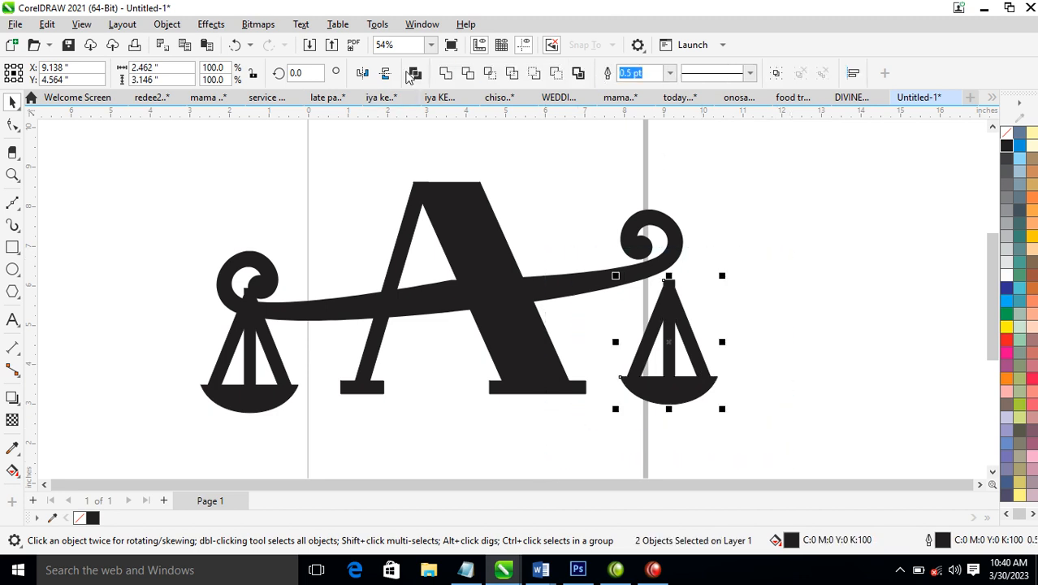
click(445, 73)
drag(137, 258, 329, 423)
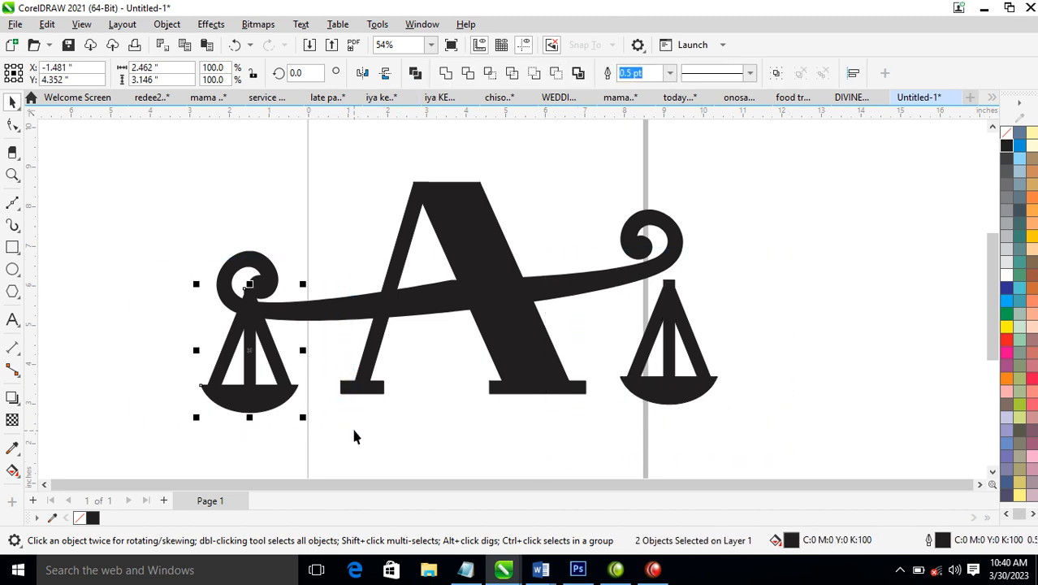
click(446, 73)
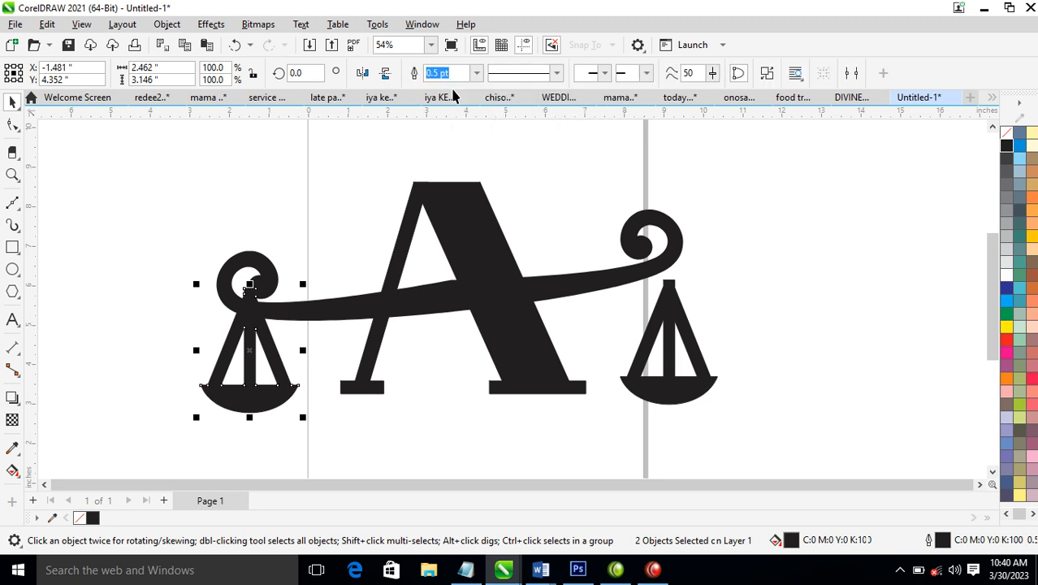
Raise the right pan to meet the lifted crossbar end and lower the left pan to hang from the left curl
click(692, 351)
drag(691, 351, 690, 323)
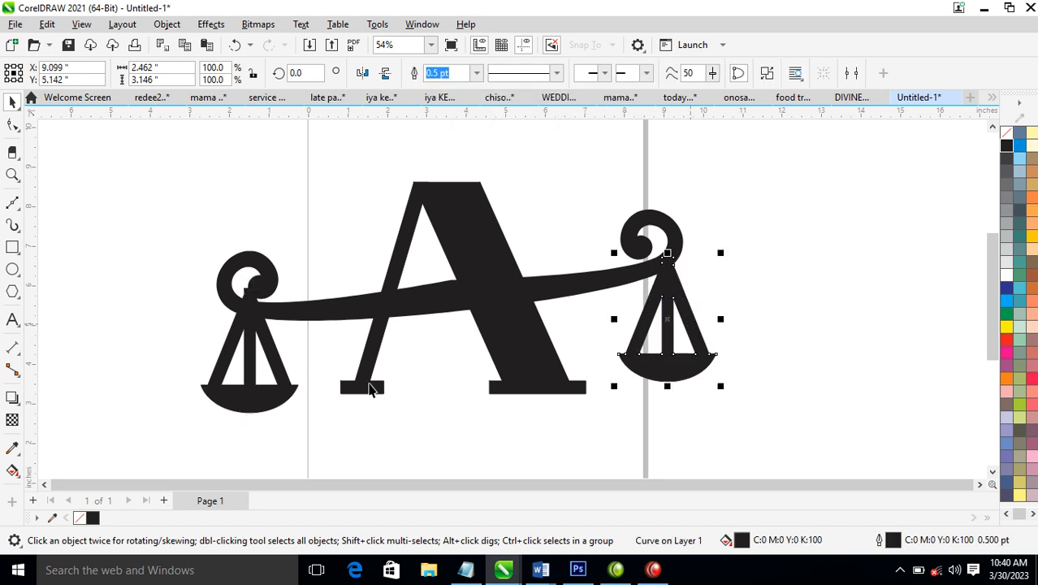
drag(289, 398, 285, 399)
Stretch the letter A vertically from its centre to about 8.26 in tall, leaving out the crossbar and pans
scroll(381, 340, down, 1)
scroll(364, 264, down, 2)
key(z)
drag(203, 199, 704, 512)
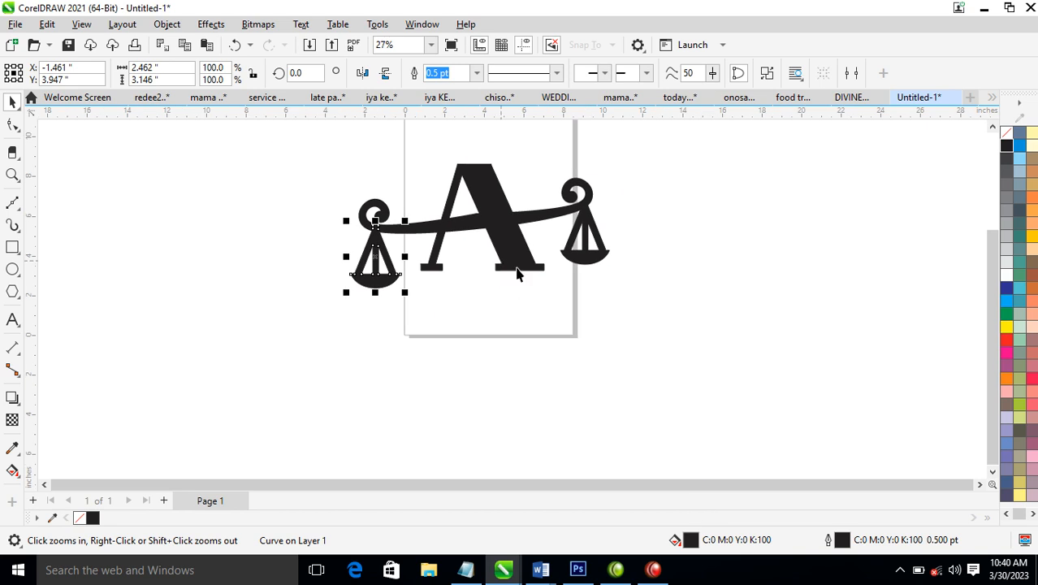
key(space)
click(528, 271)
drag(401, 128, 559, 340)
drag(486, 276, 486, 307)
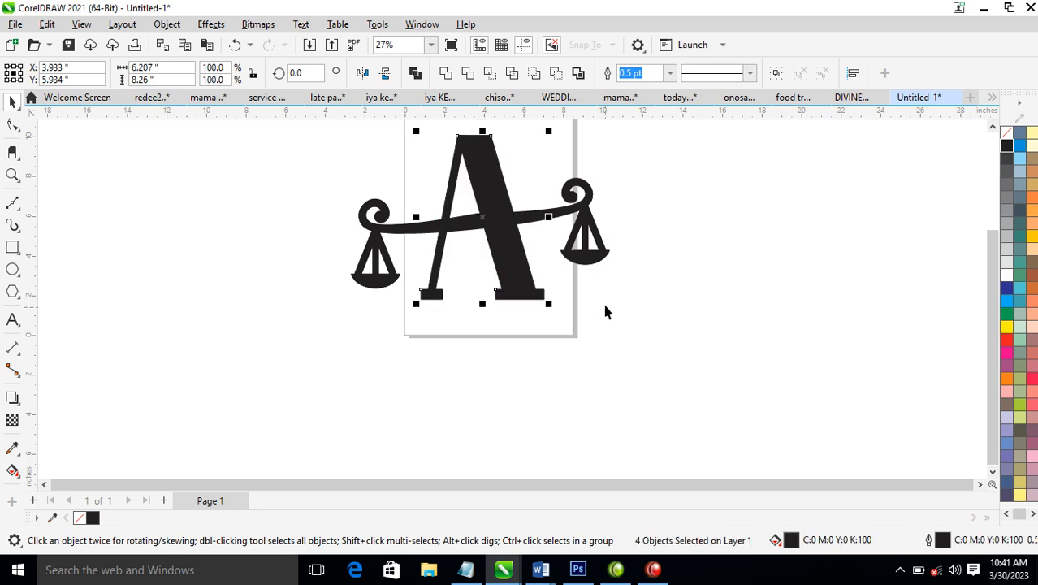
Draw a circle about 12.3 in wide around the letter A and centre it on the design
scroll(506, 190, down, 2)
key(z)
drag(363, 139, 682, 324)
drag(248, 144, 756, 436)
scroll(510, 251, up, 1)
scroll(510, 251, down, 2)
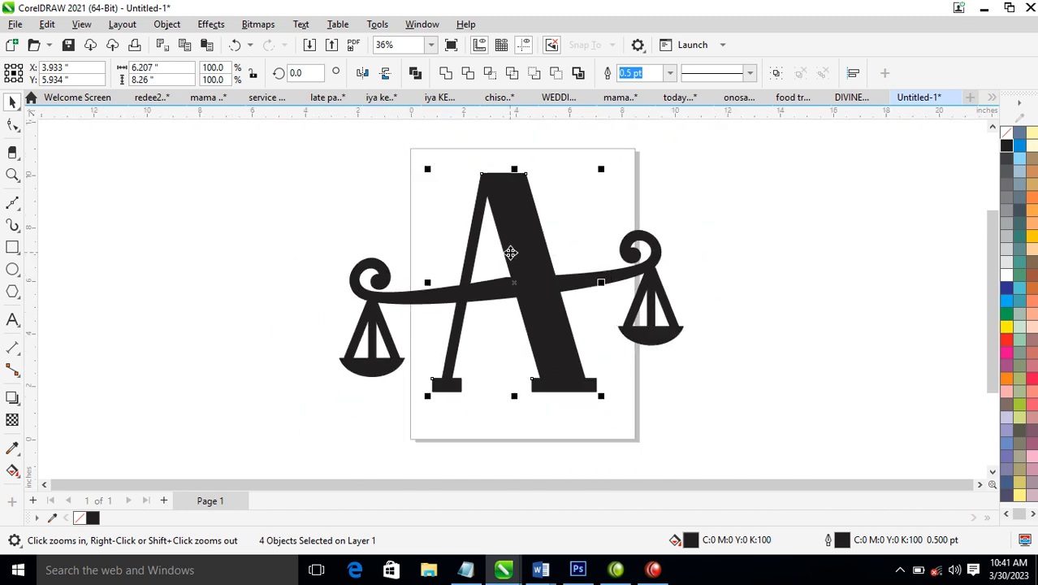
click(12, 270)
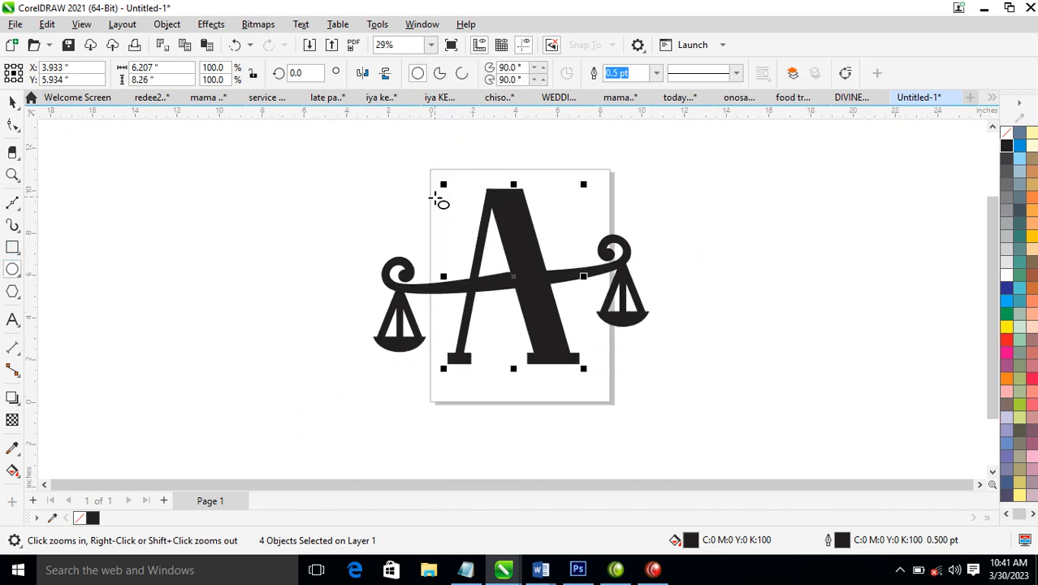
drag(371, 146, 623, 408)
key(space)
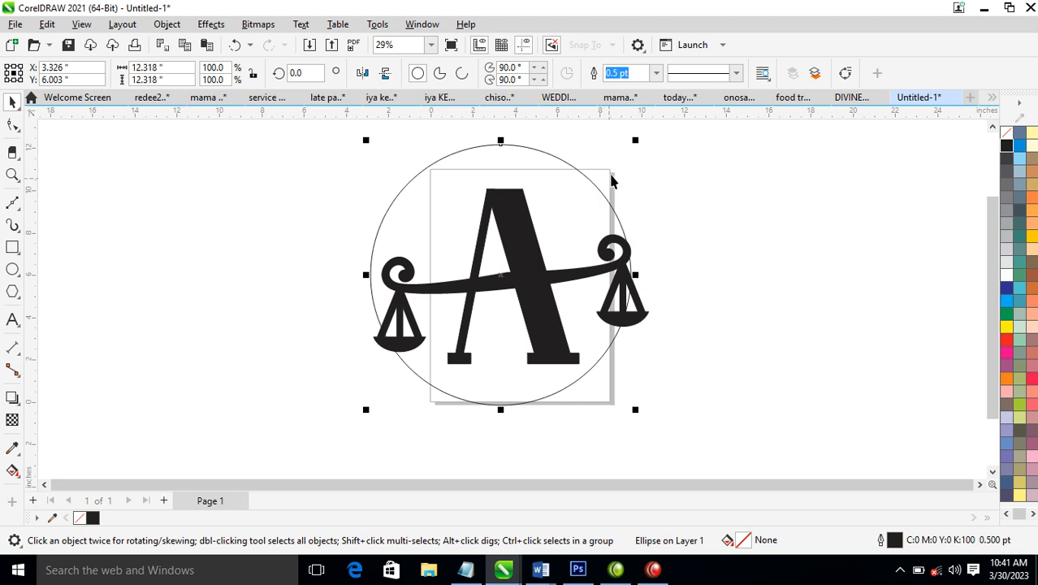
mouse_move(600, 195)
mouse_down()
mouse_move(606, 204)
mouse_move(604, 195)
mouse_up()
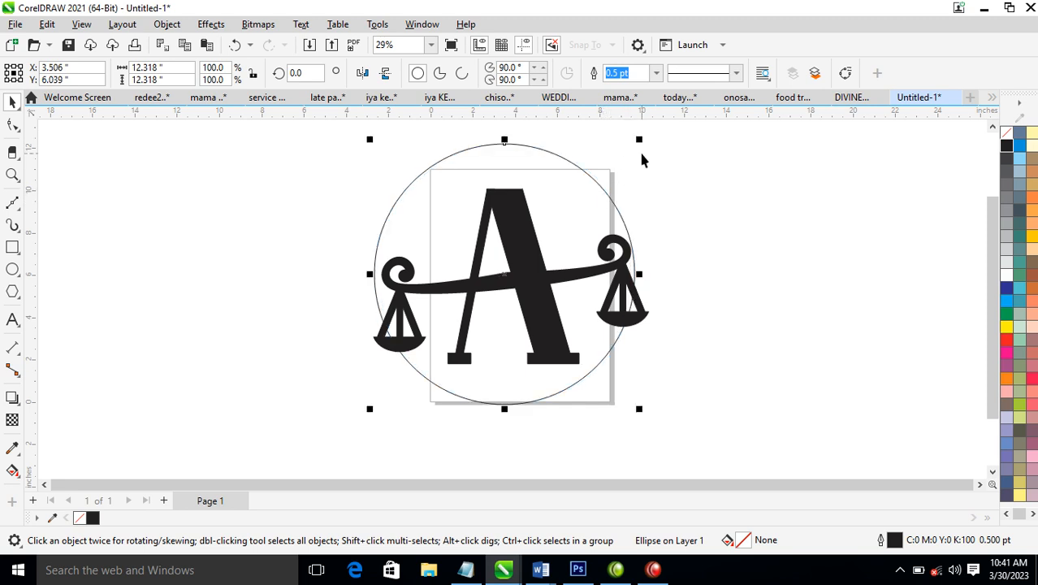
Add a concentric copy of the circle about 11.4 in wide and combine both circles into a black ring
mouse_move(640, 143)
mouse_down()
mouse_move(639, 163)
mouse_move(638, 152)
mouse_up()
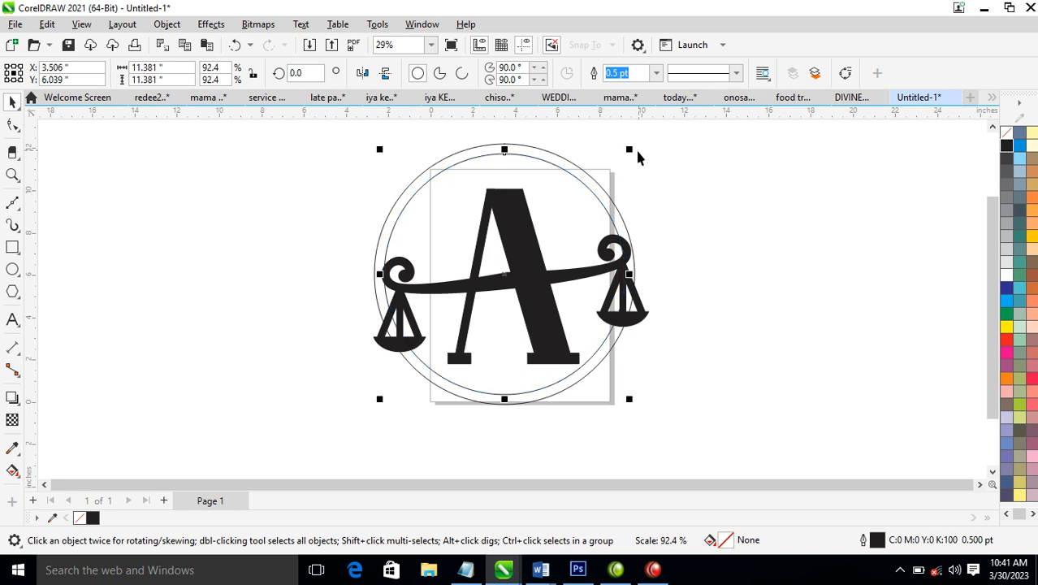
shift+click(529, 154)
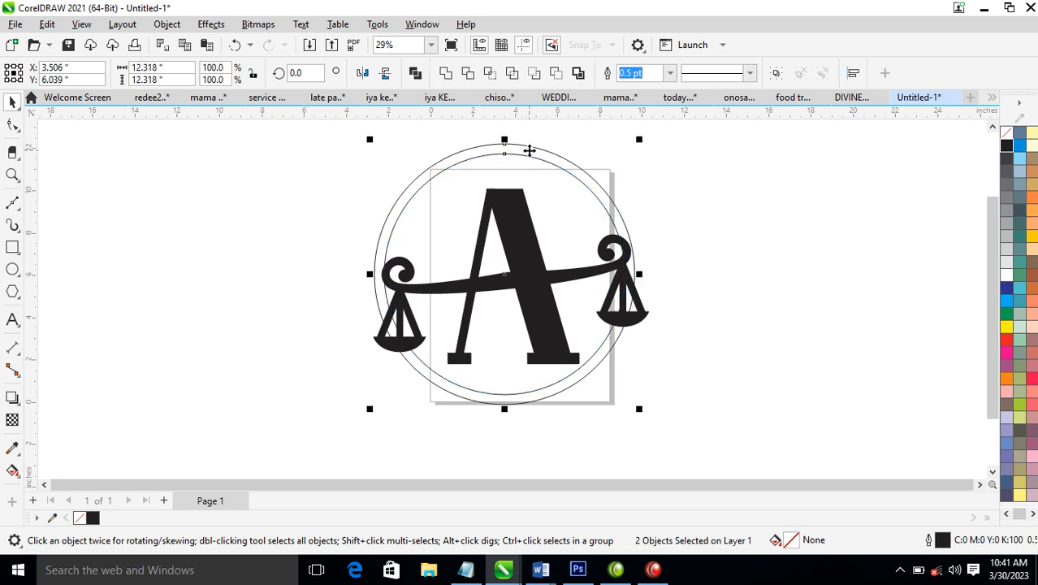
key(ctrl+l)
scroll(665, 224, down, 1)
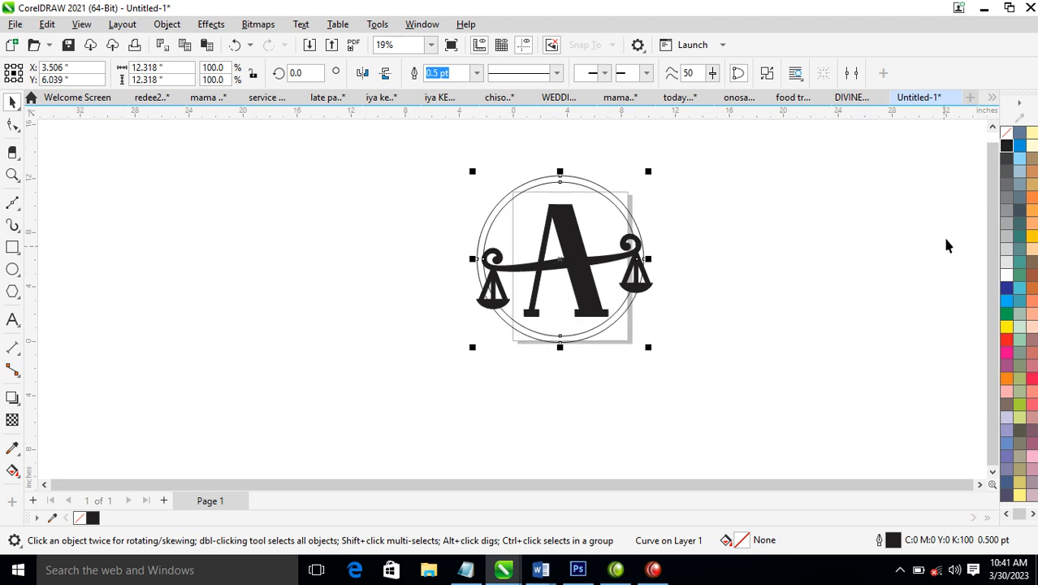
click(1007, 146)
Duplicate the black ring concentrically at about 10.5 in wide
key(z)
drag(411, 157, 741, 342)
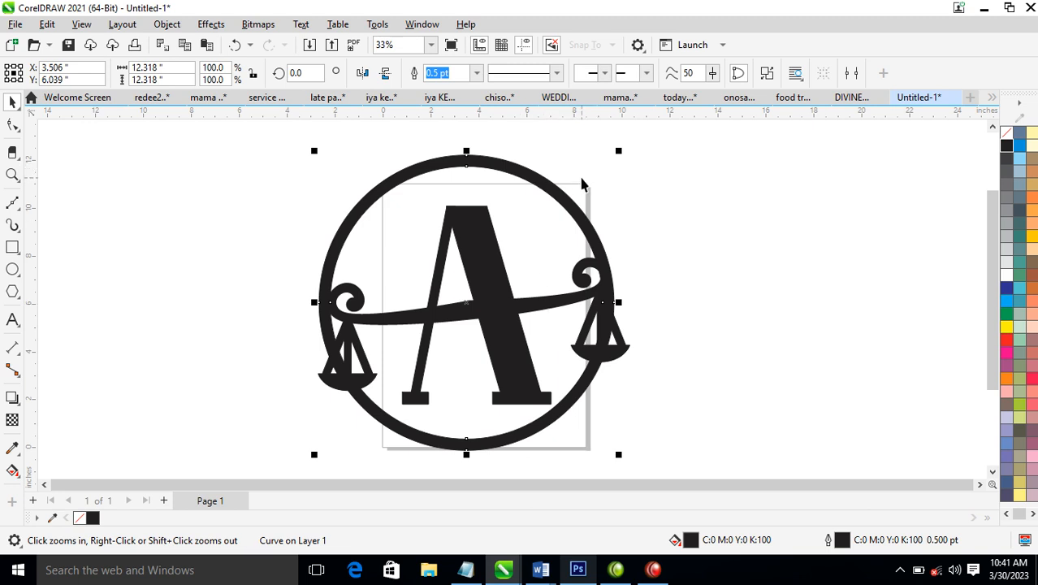
drag(618, 150, 606, 174)
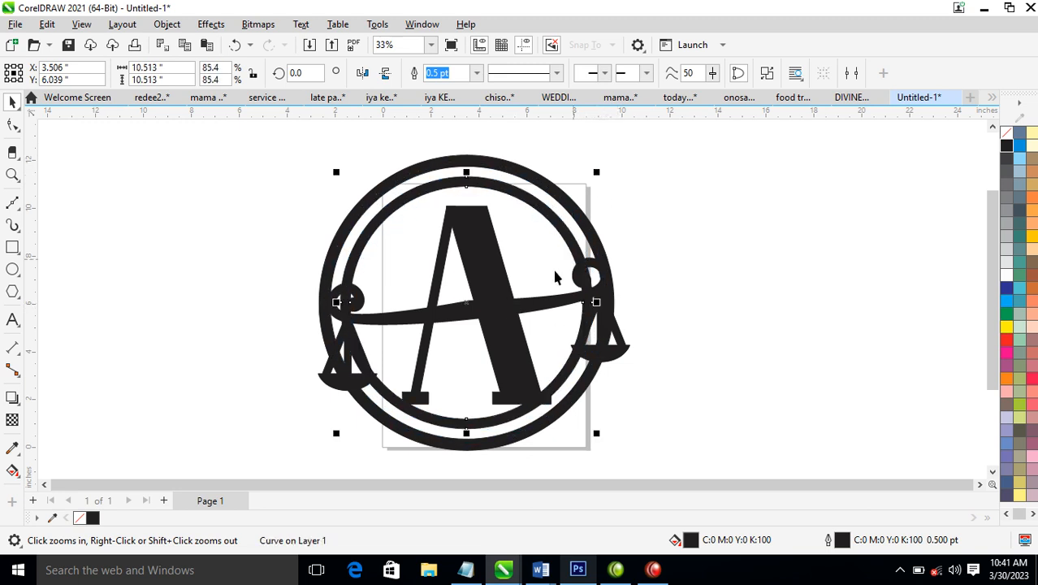
Scale the letter A with its crossbar and pans down to about 8.46 in wide to fit inside the inner ring
drag(739, 163, 266, 425)
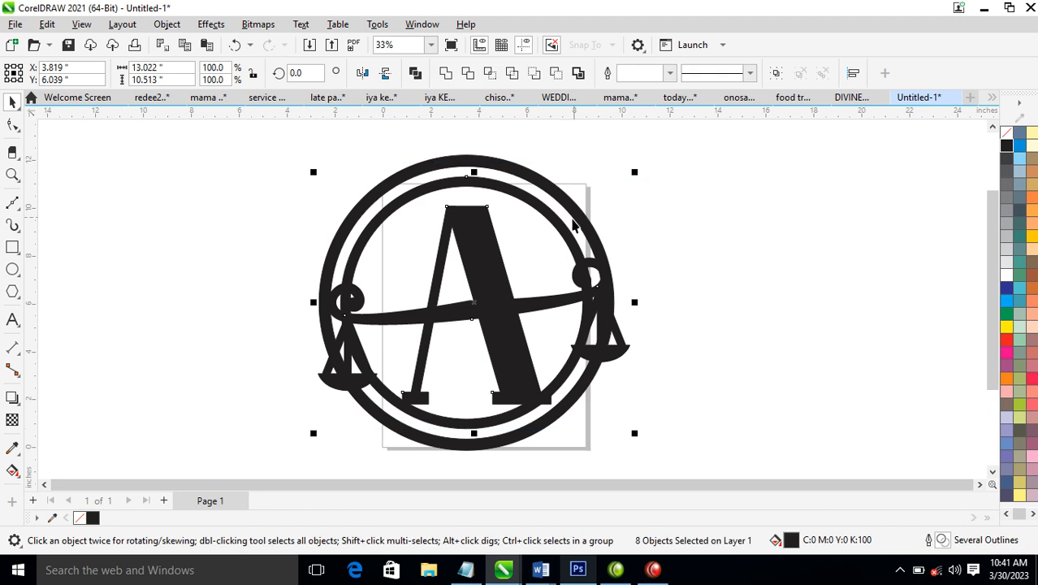
shift+click(481, 186)
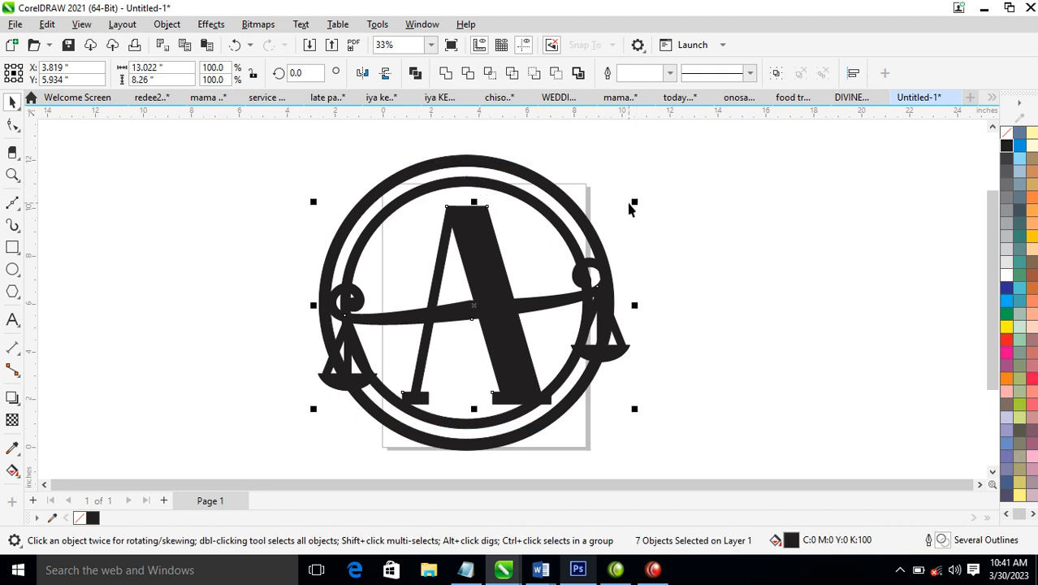
drag(635, 203, 581, 213)
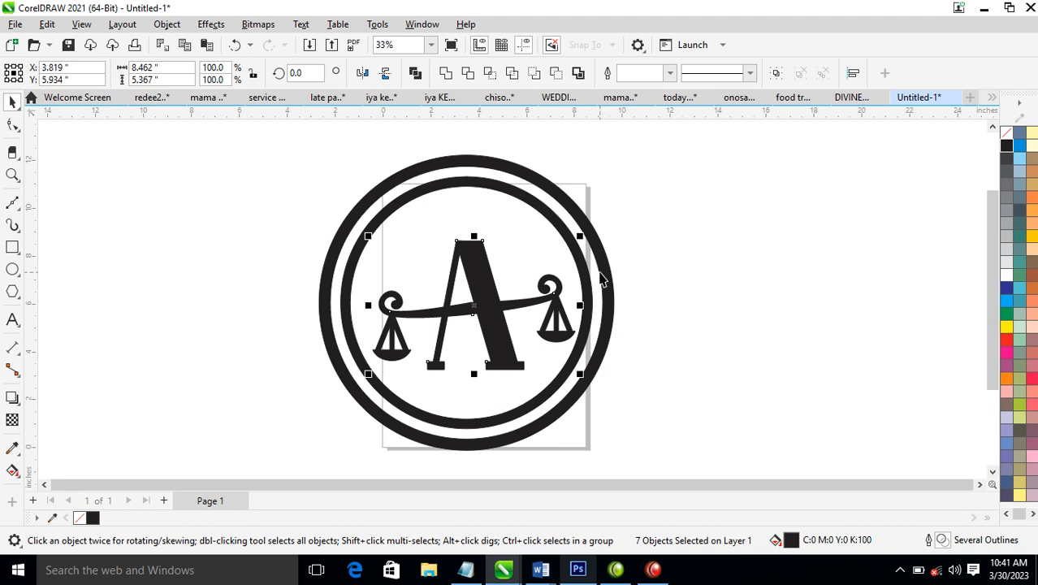
Break the inner ring apart into solid discs, colour them green and send them behind the letter A and scales
click(536, 210)
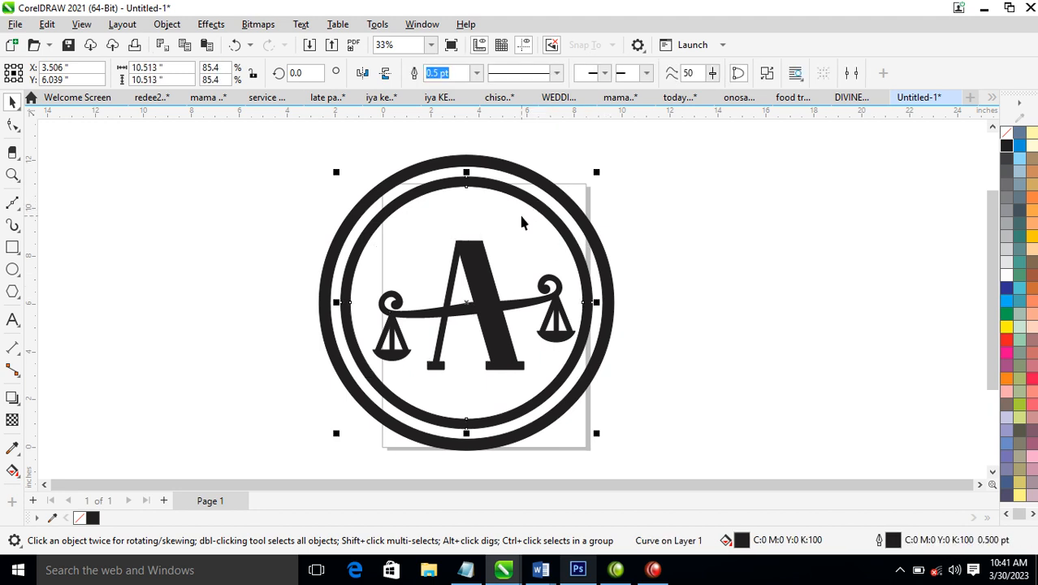
key(ctrl+k)
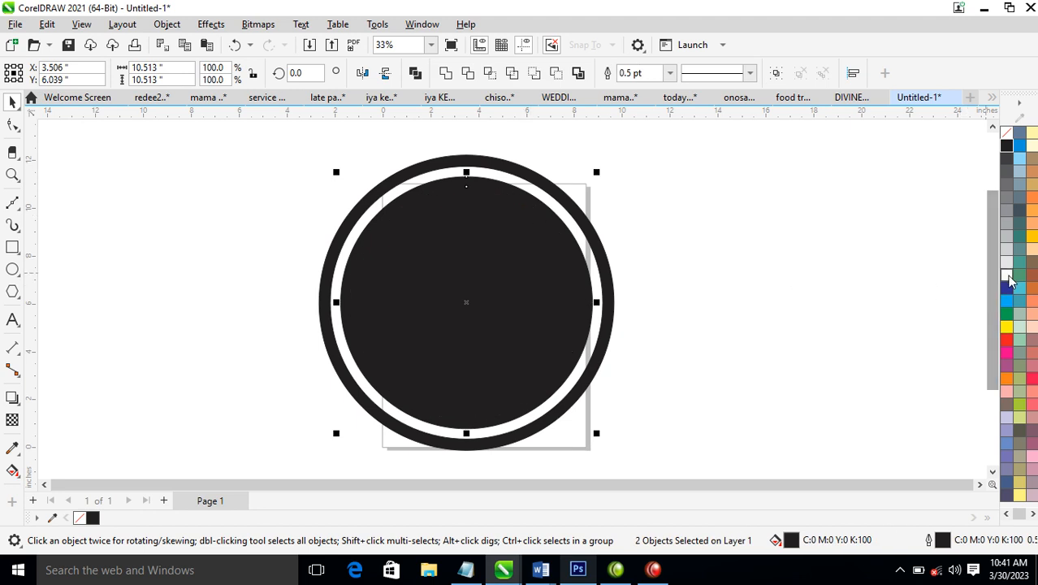
click(1007, 317)
ctrl+click(1007, 327)
ctrl+click(1007, 327)
ctrl+click(1007, 327)
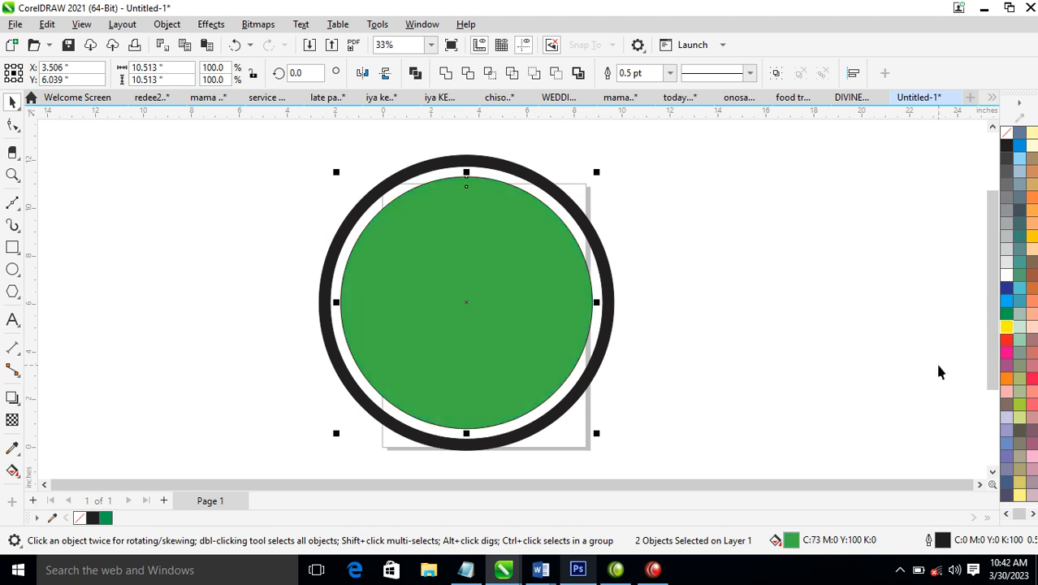
key(shift+Page_Down)
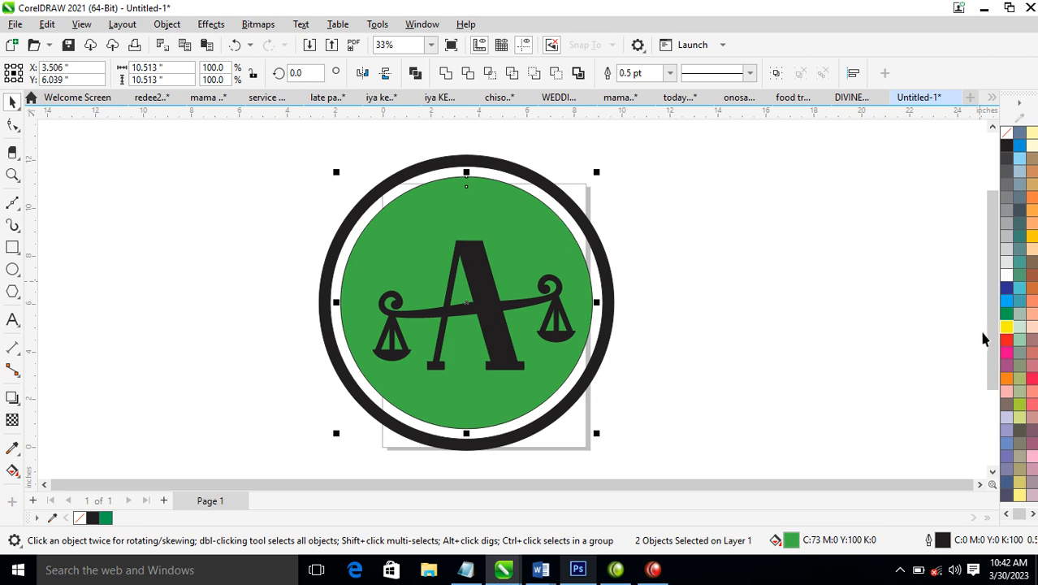
Fill the inner discs with black and the letter A, crossbar and pans with white
click(1008, 145)
drag(725, 205, 269, 418)
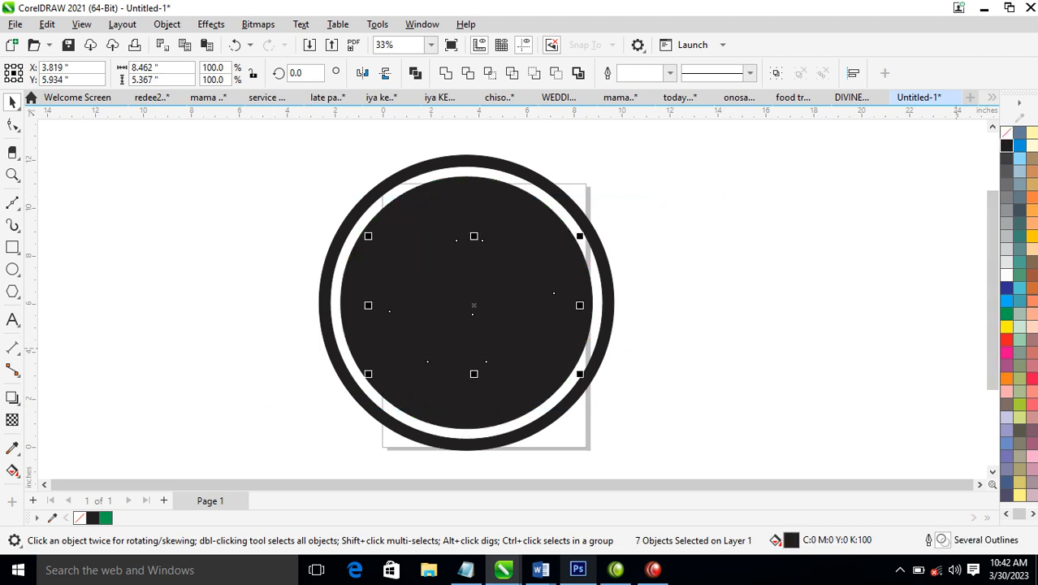
click(1006, 274)
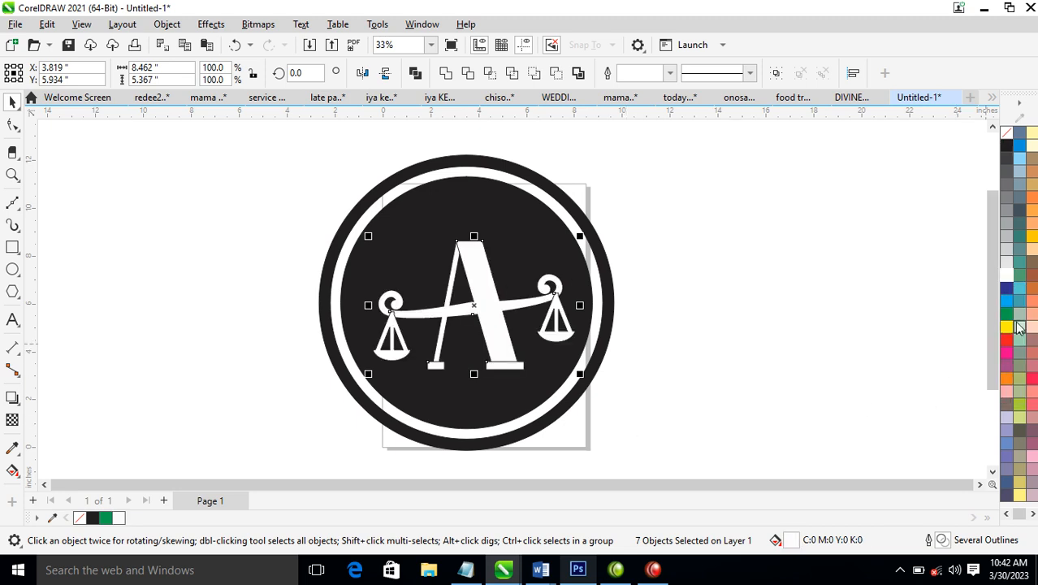
Fill the outer ring with yellow and tint it with green into a lime green
click(610, 309)
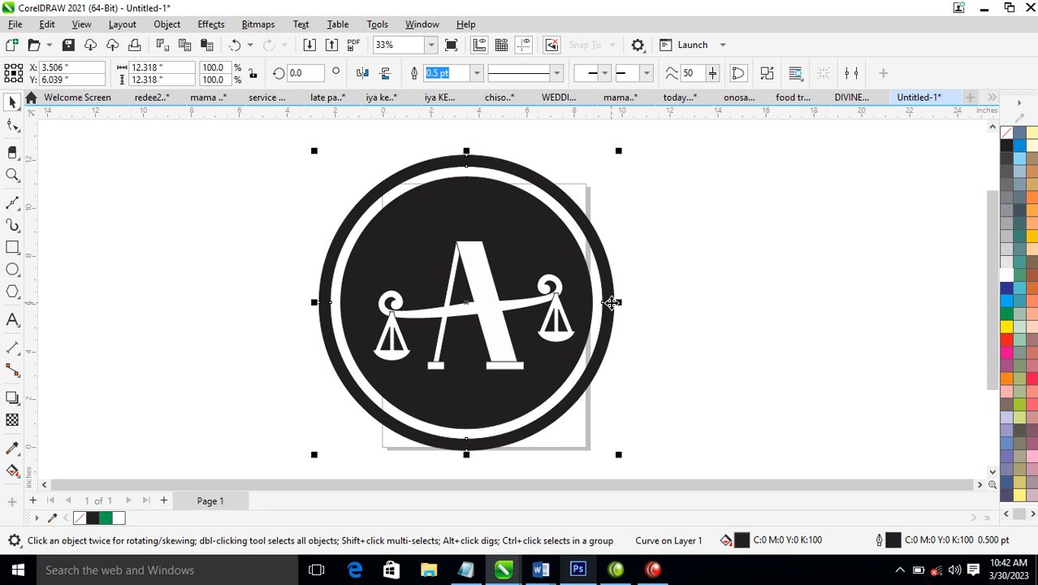
click(1007, 329)
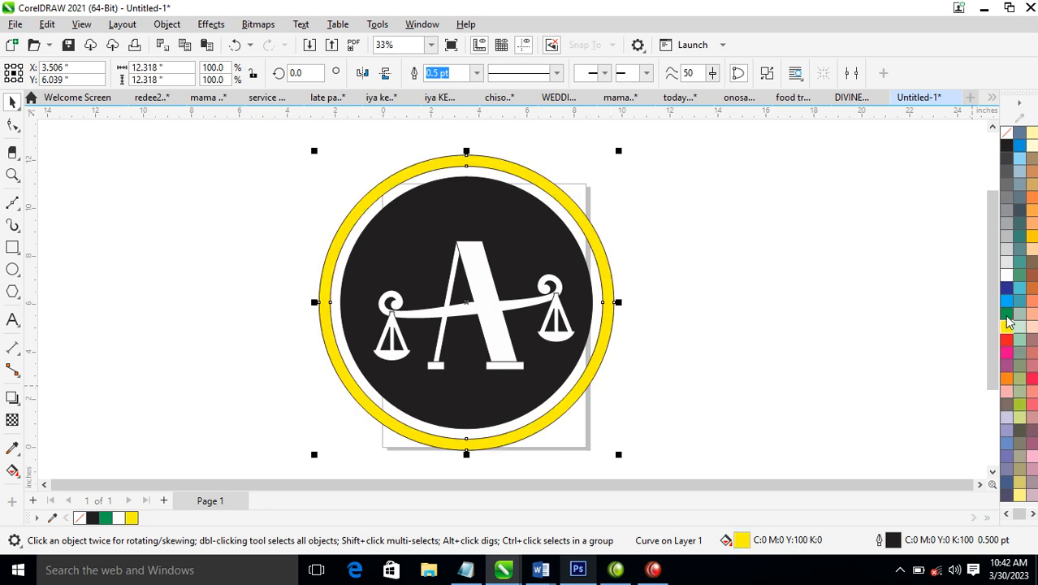
ctrl+click(1007, 315)
ctrl+click(1007, 316)
ctrl+click(1007, 315)
Remove the outline from the lime green ring and the black disc
shift+click(497, 201)
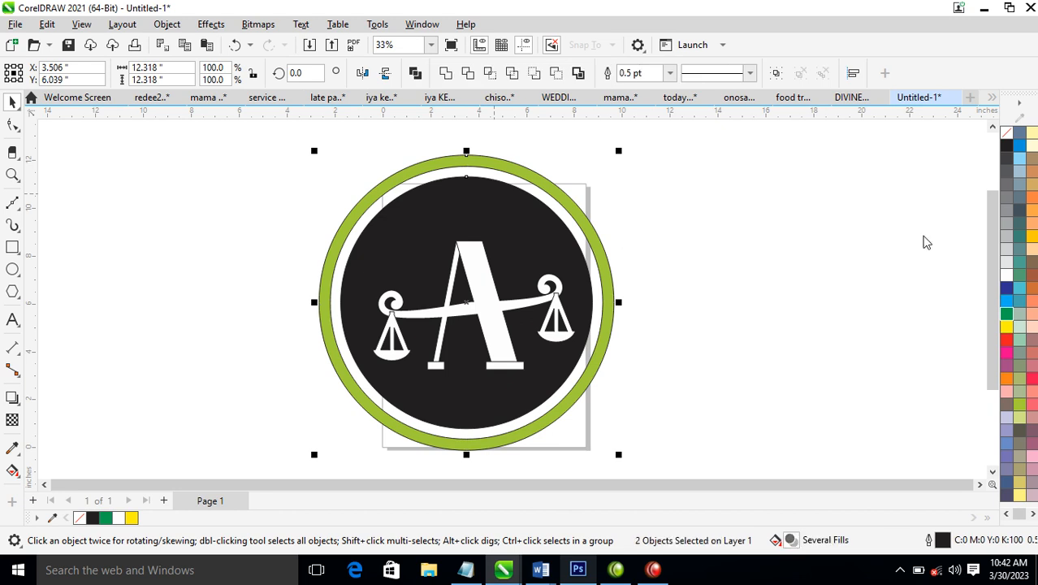
right_click(1011, 138)
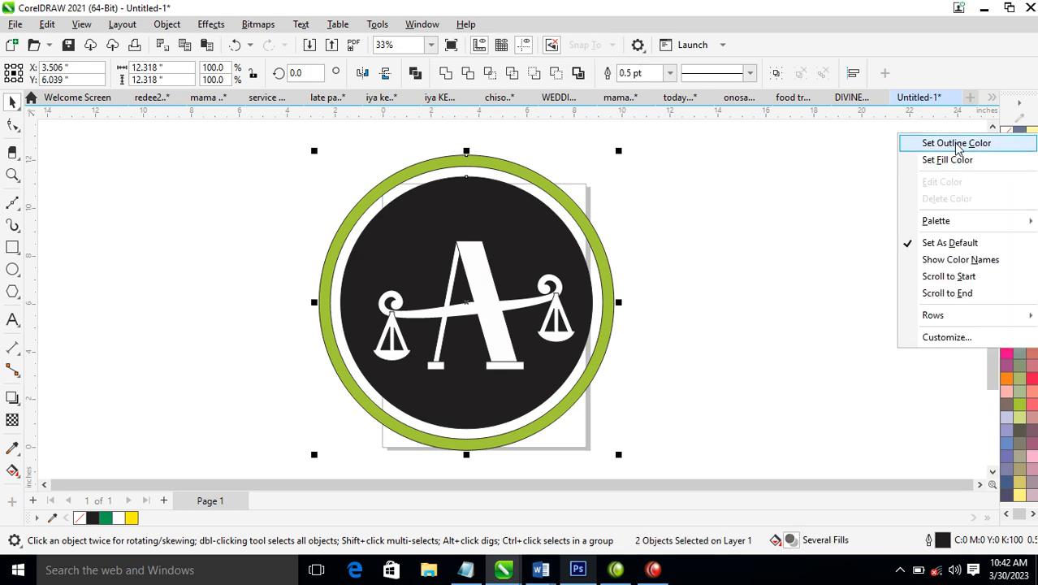
click(948, 145)
scroll(555, 247, down, 1)
key(z)
drag(344, 164, 666, 407)
click(813, 311)
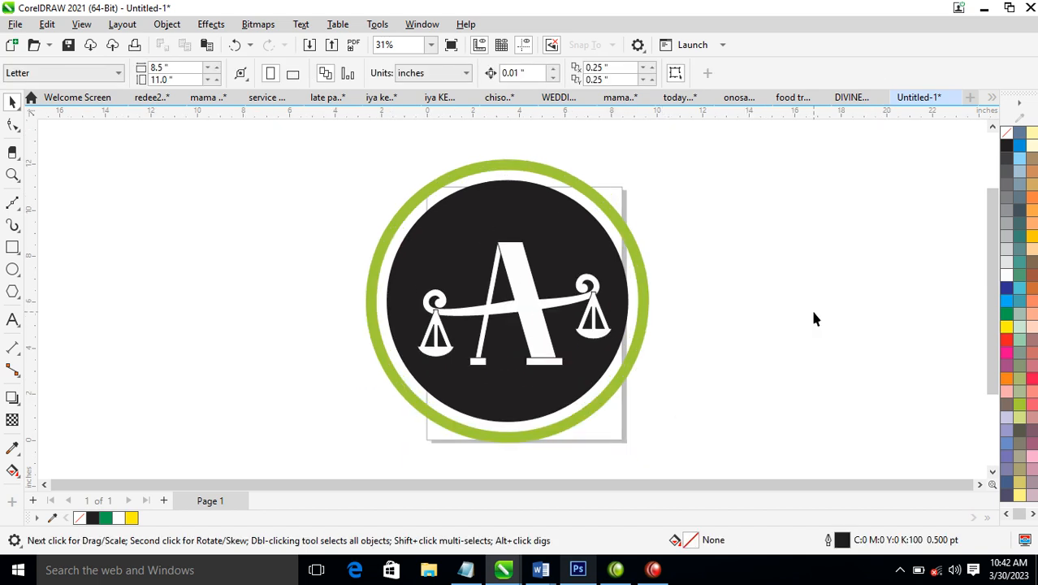
Remove the outlines from the white letter A, crossbar and scale pans
drag(276, 200, 676, 396)
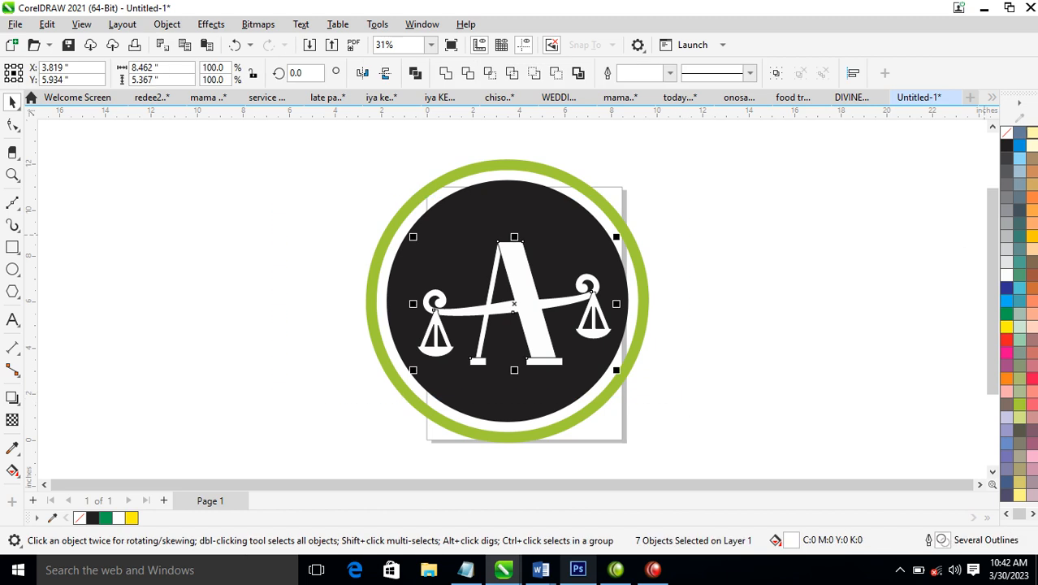
right_click(1007, 139)
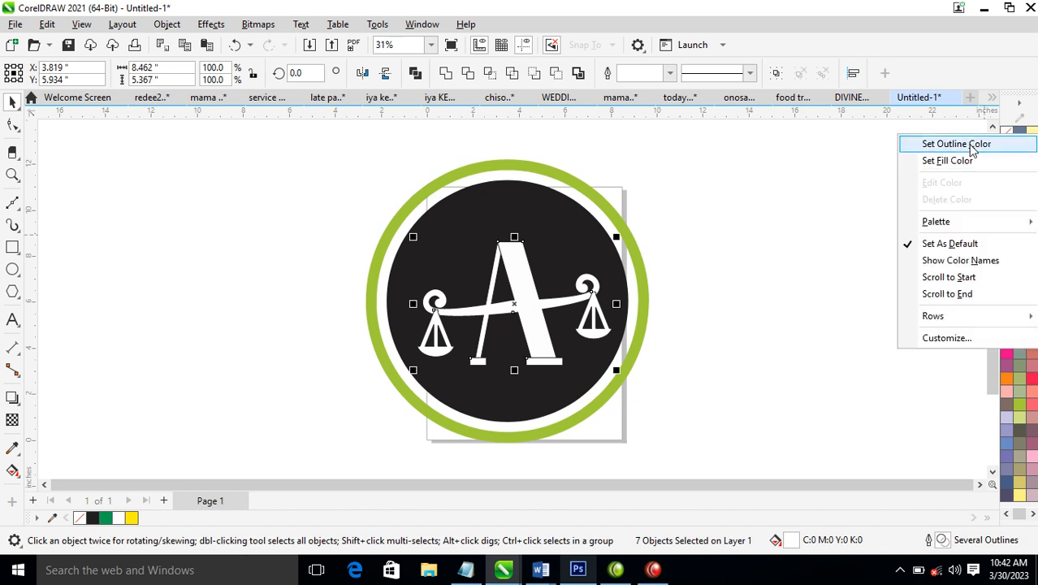
click(974, 144)
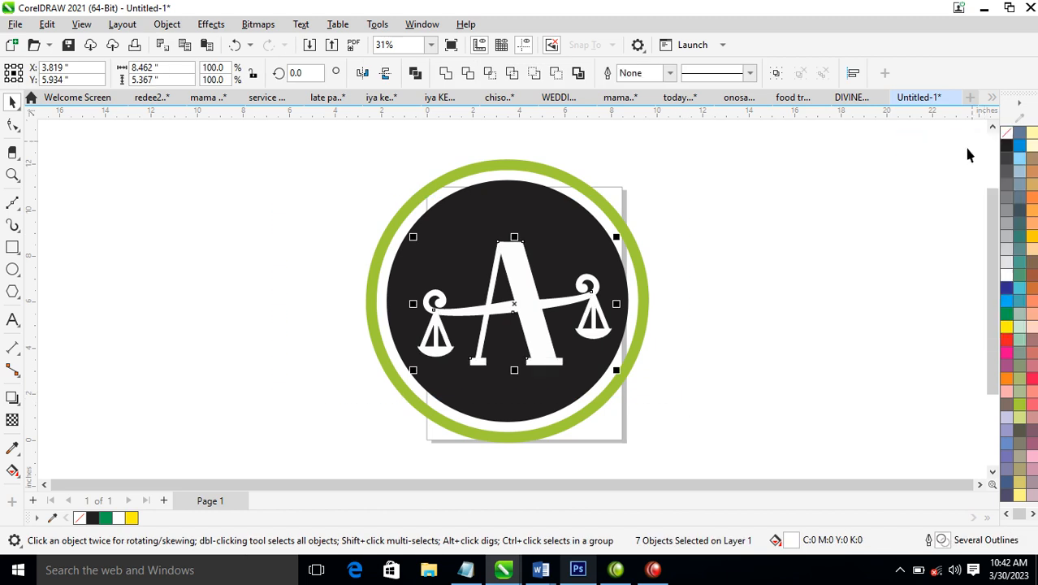
click(732, 256)
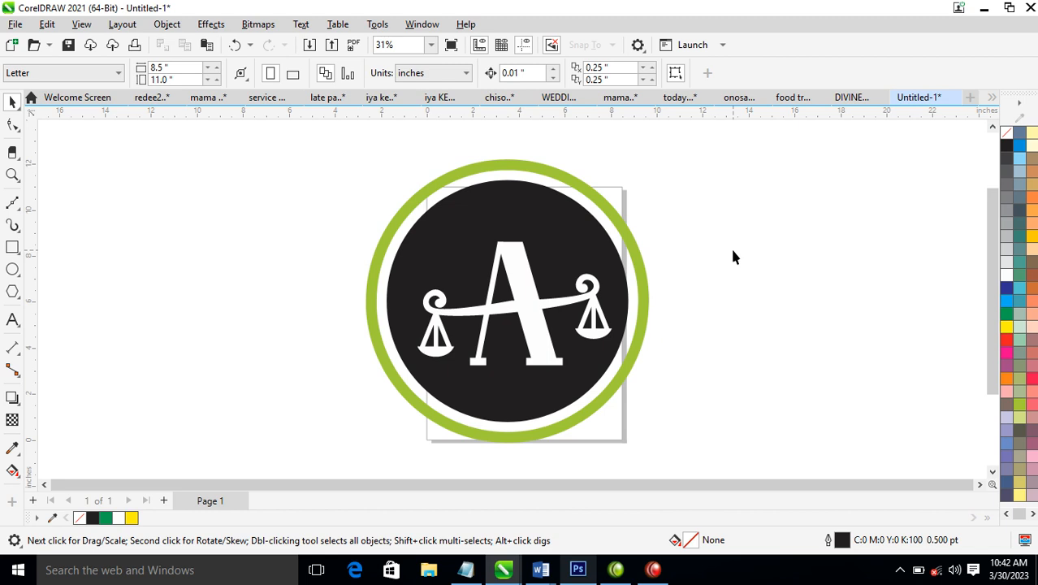